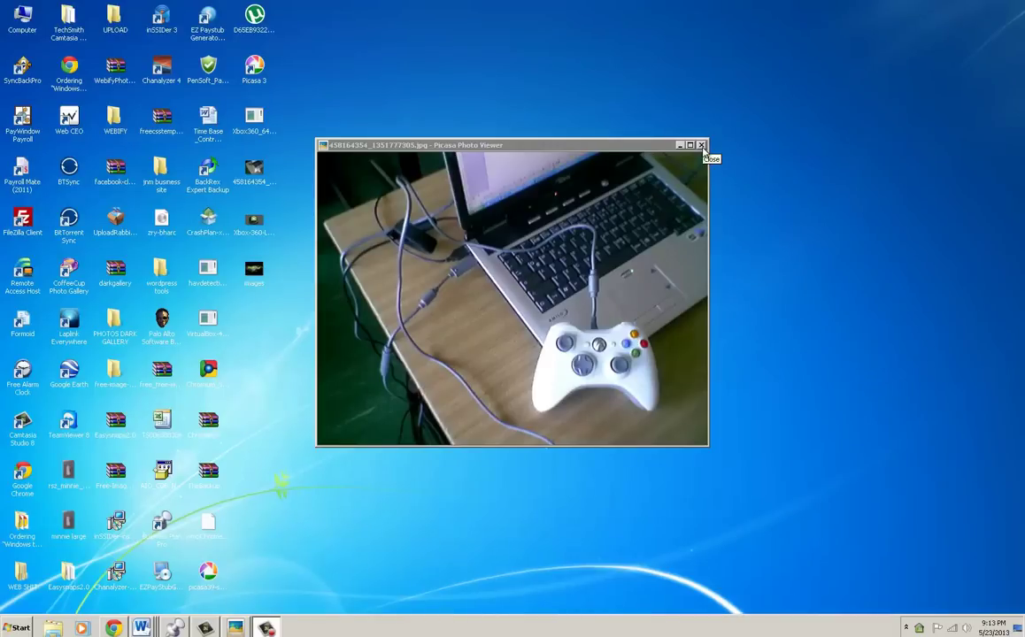
Close the controller photo, then view the Xbox-360-Logo image from the desktop and close it
{"action": "left_click", "coordinate": [701, 147]}
{"action": "left_click", "coordinate": [252, 221]}
{"action": "double_click", "coordinate": [252, 221]}
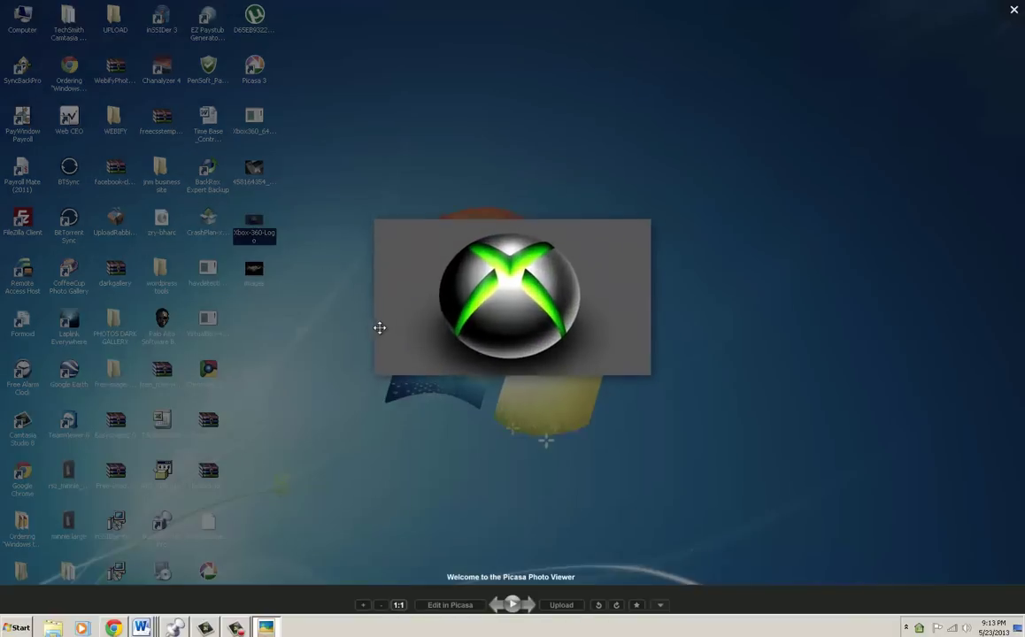
{"action": "left_click", "coordinate": [1015, 14]}
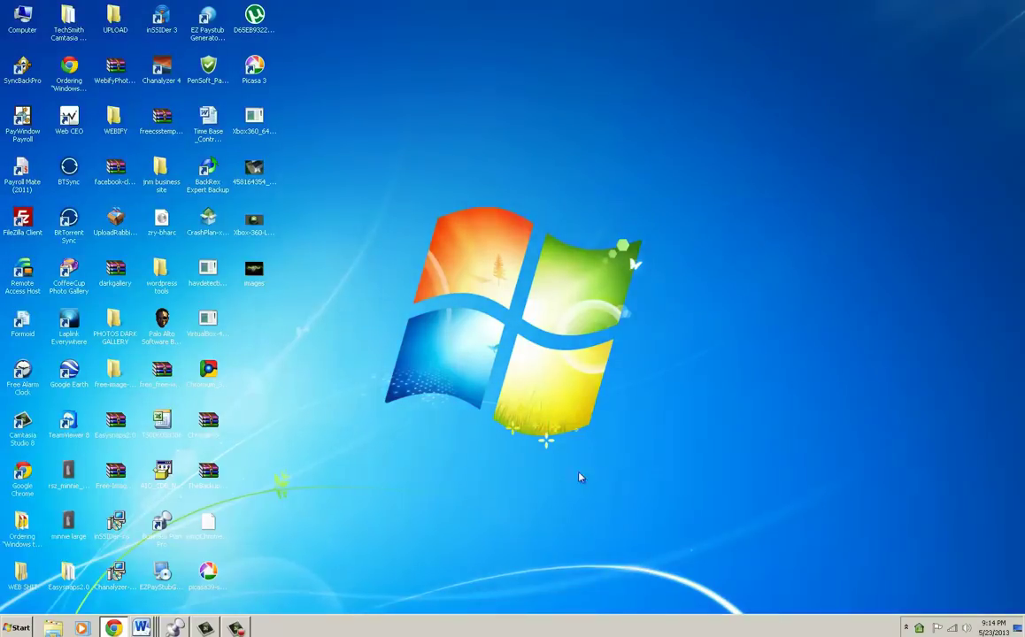
Switch to Chrome and open the Xbox site from the Microsoft home page's product list
{"action": "left_click", "coordinate": [113, 628]}
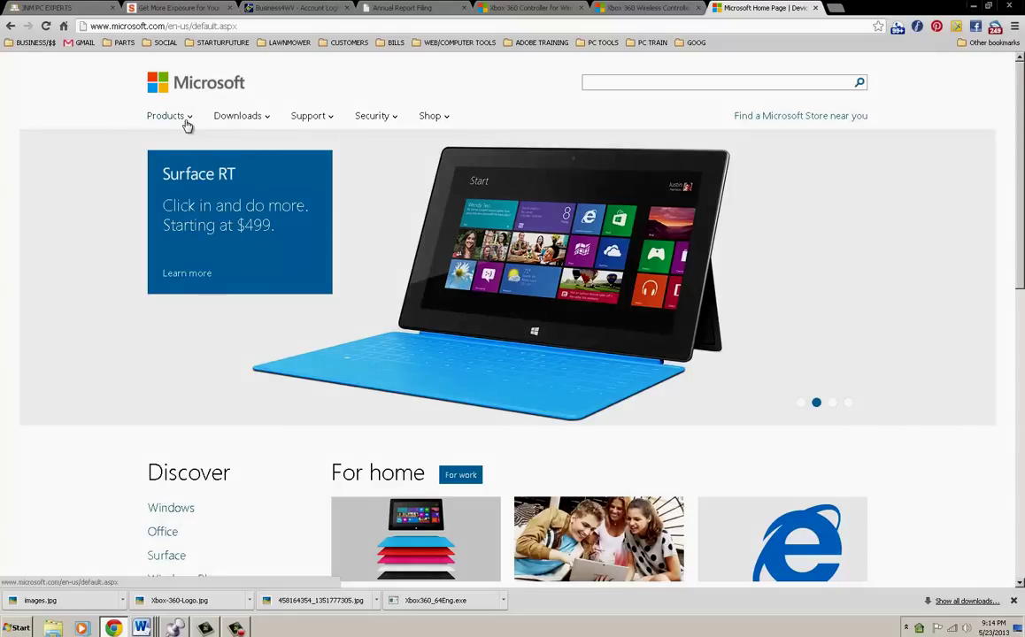
{"action": "left_click", "coordinate": [177, 121]}
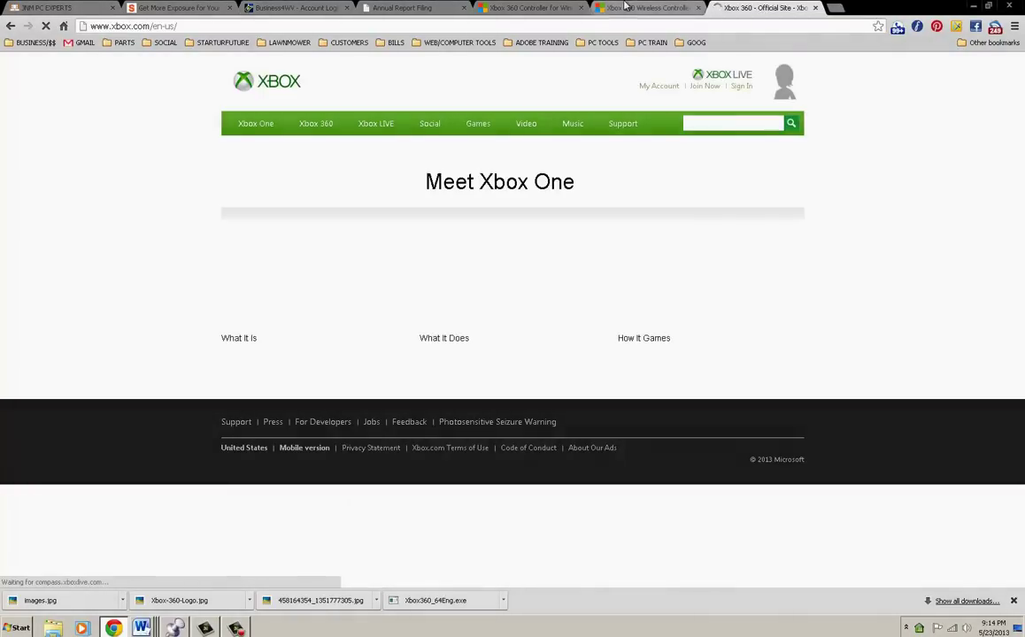
Go to the open Xbox 360 Controller for Windows support page and review its operating system choices
{"action": "left_click", "coordinate": [529, 8]}
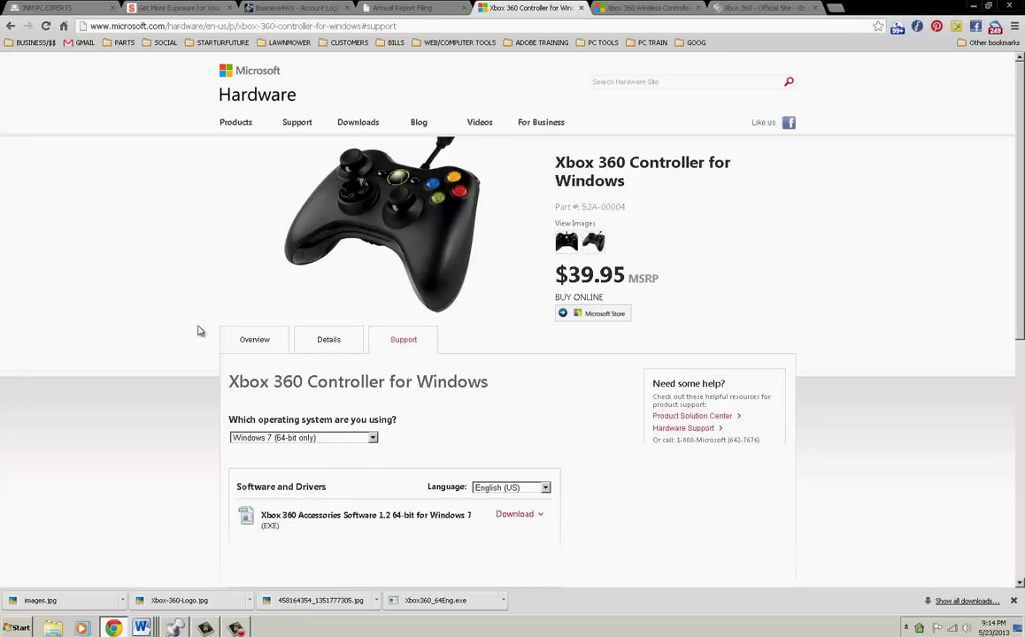
{"action": "left_click", "coordinate": [374, 439]}
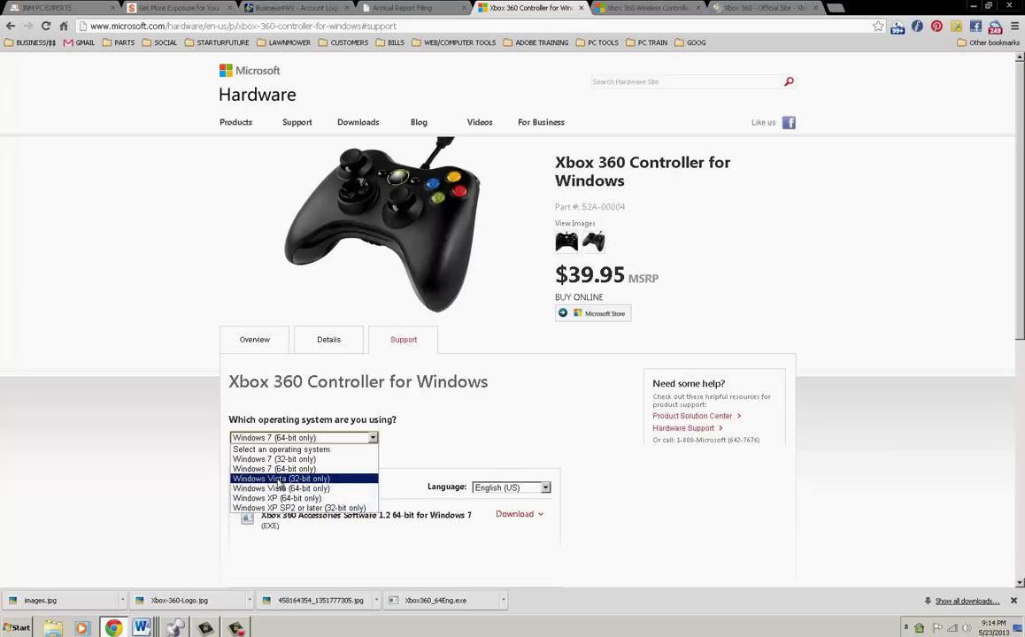
{"action": "left_click", "coordinate": [190, 477]}
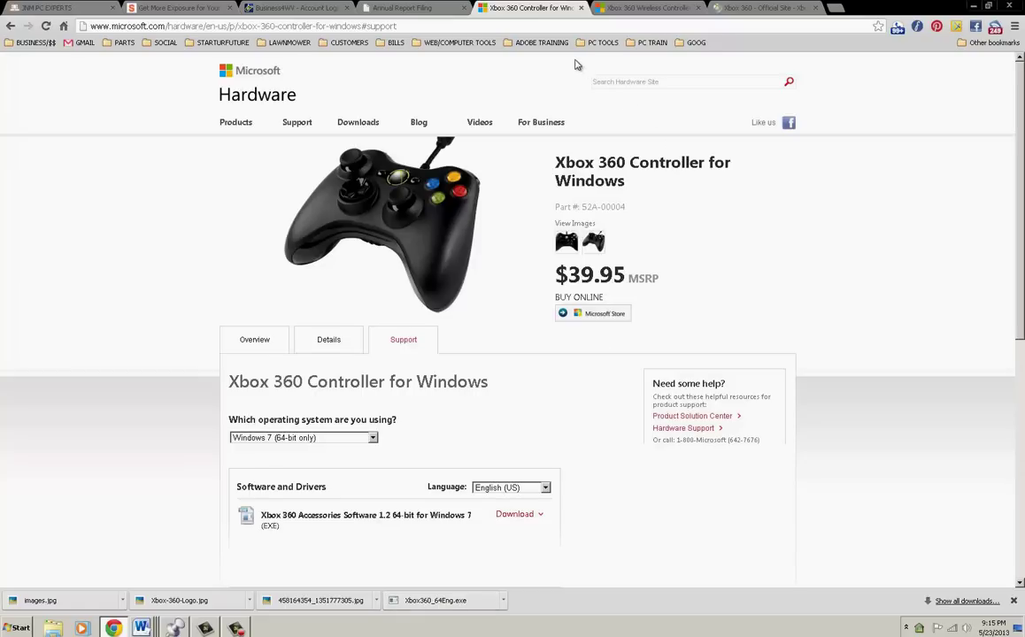
Go to the open Xbox 360 Wireless Controller for Windows page and review the operating system choices for its software
{"action": "left_click", "coordinate": [644, 9]}
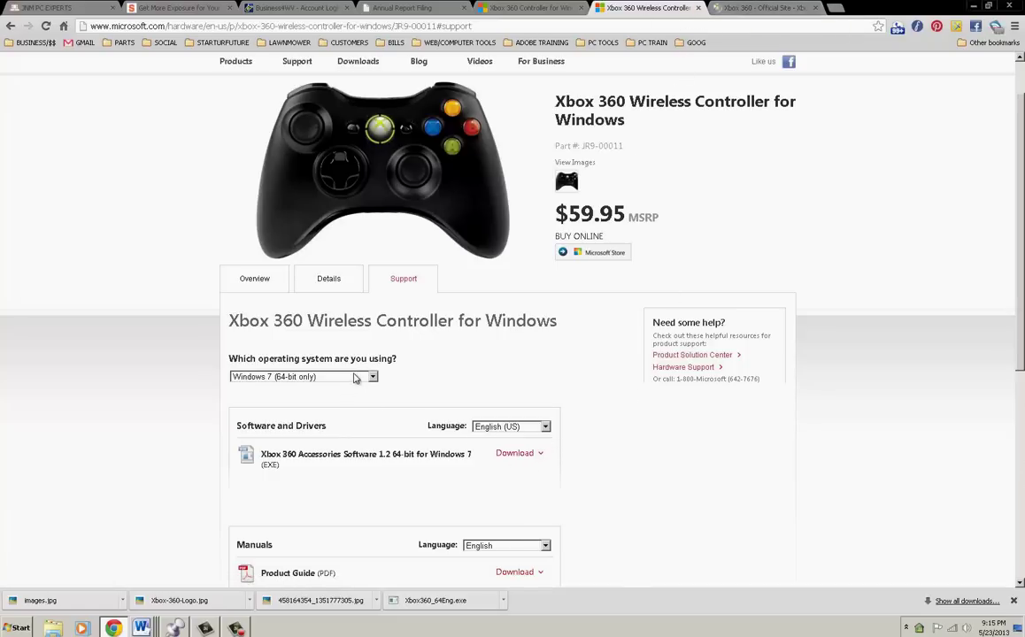
{"action": "left_click", "coordinate": [354, 378]}
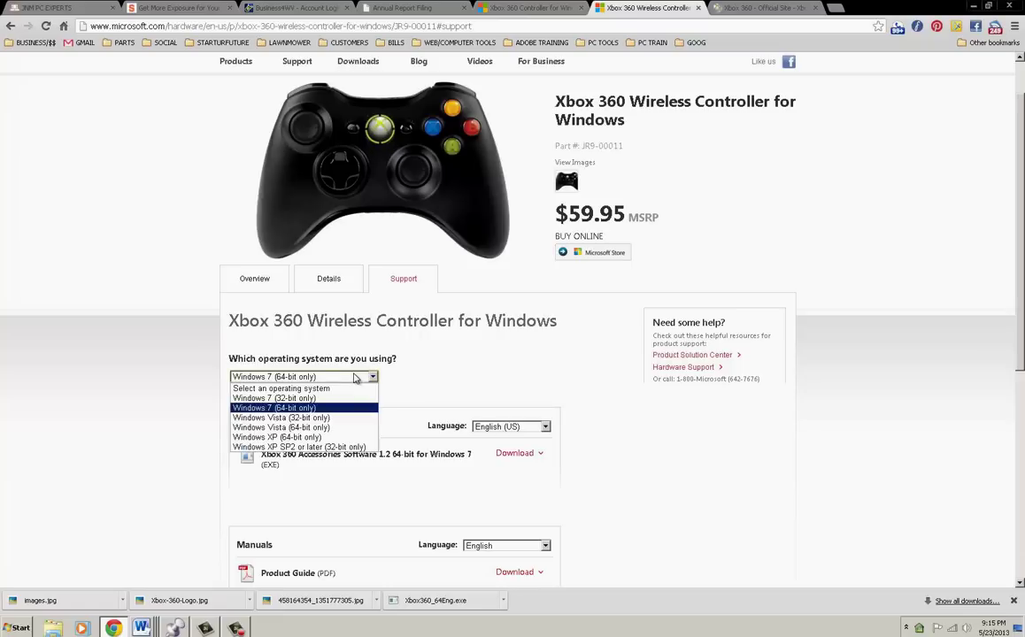
{"action": "left_click", "coordinate": [175, 416]}
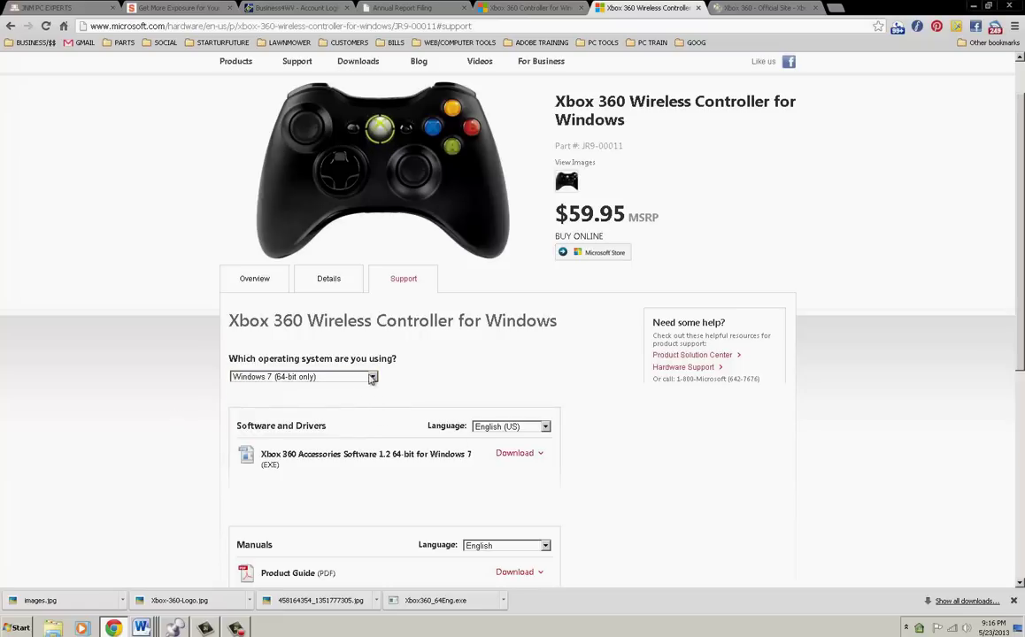
{"action": "left_click", "coordinate": [373, 378]}
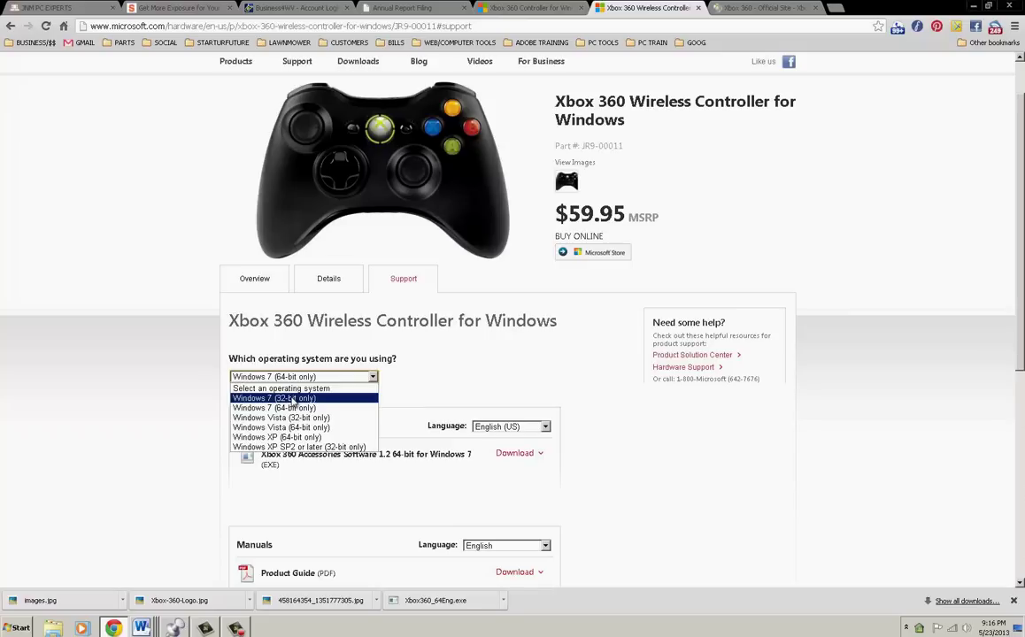
{"action": "left_click", "coordinate": [84, 403]}
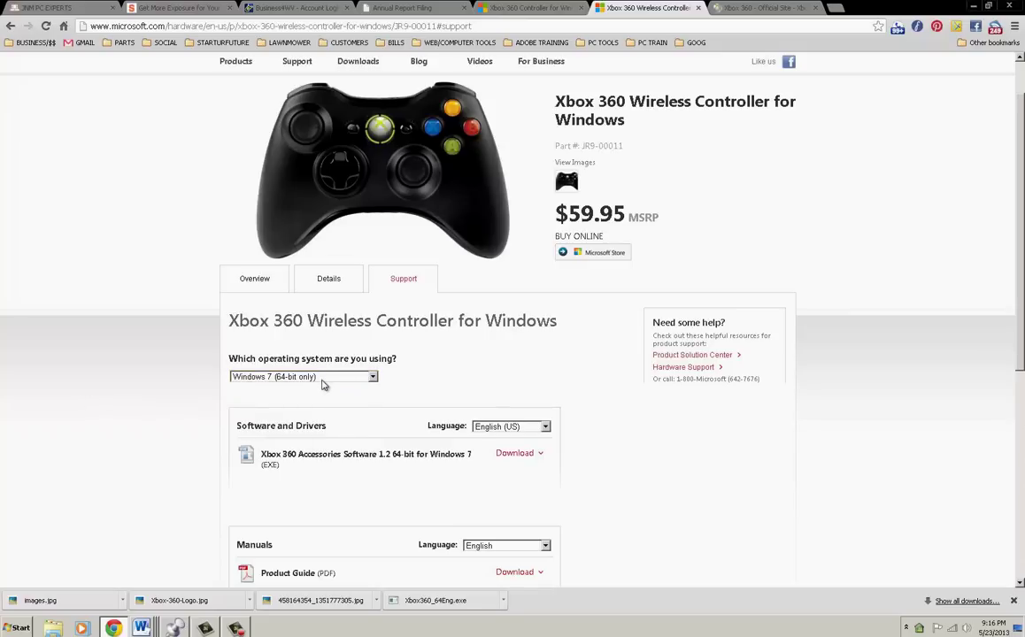
Check the computer's system type on the Control Panel's System page, then close the window
{"action": "key", "text": "super"}
{"action": "key", "text": "Escape"}
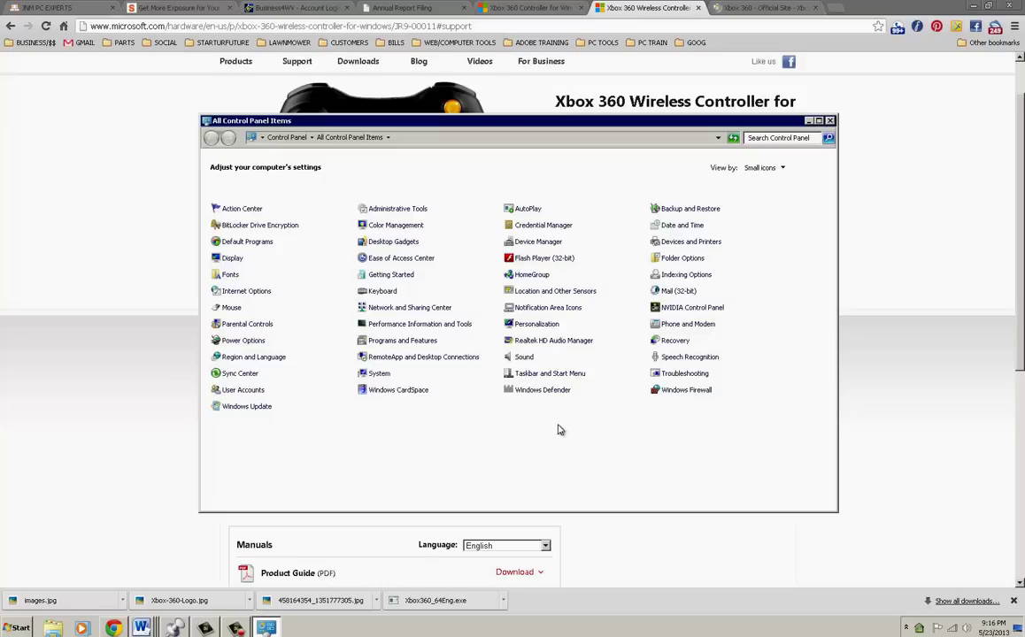
{"action": "left_click", "coordinate": [378, 374]}
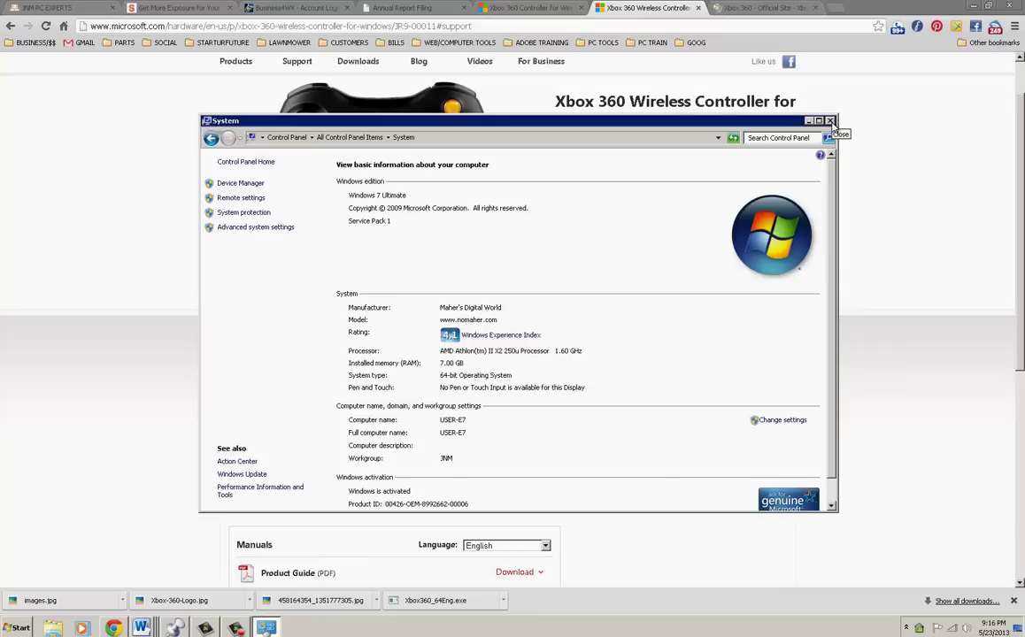
{"action": "left_click", "coordinate": [830, 121]}
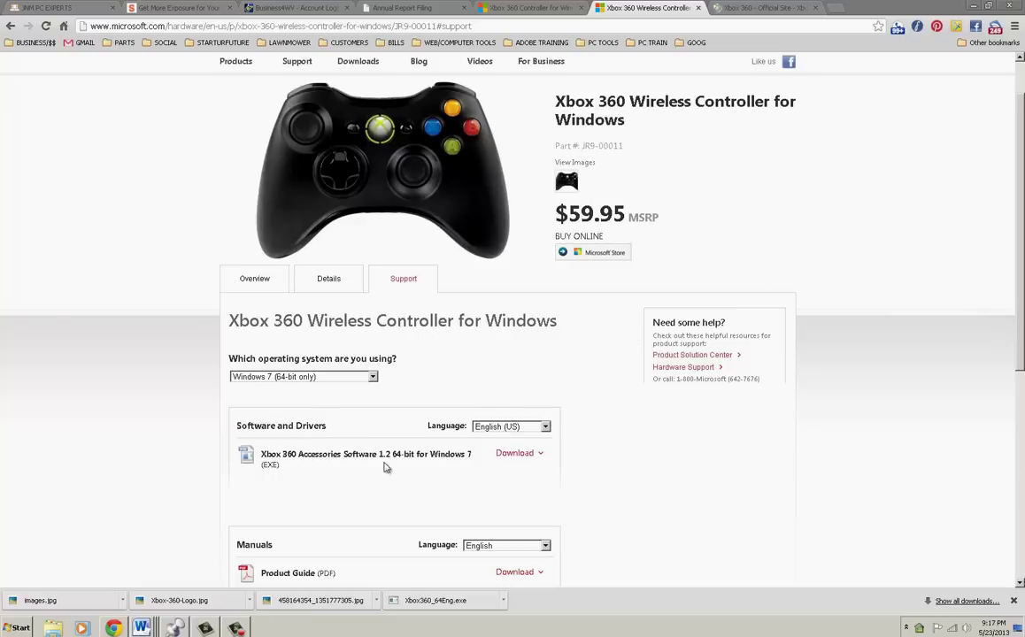
Reopen Control Panel, switch it to Category view, and view the System page under System and Security
{"action": "left_click", "coordinate": [18, 628]}
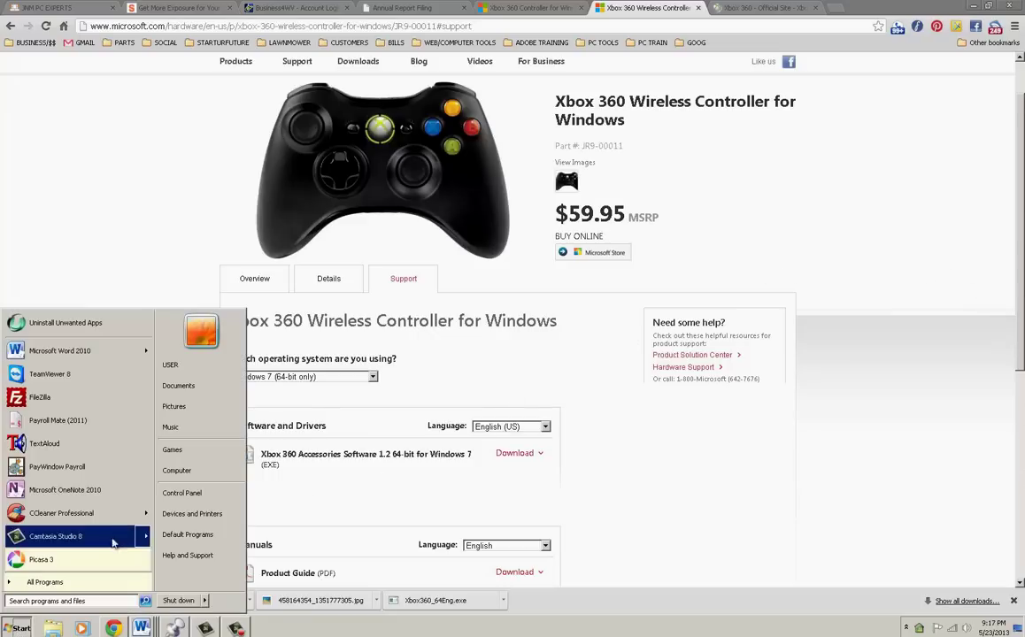
{"action": "left_click", "coordinate": [180, 493]}
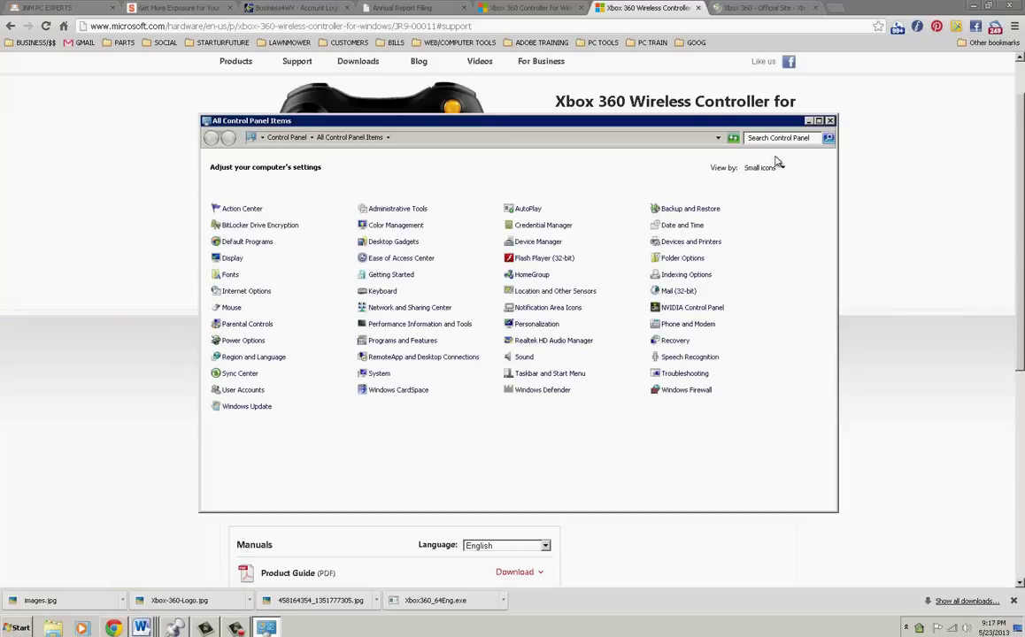
{"action": "left_click", "coordinate": [783, 168]}
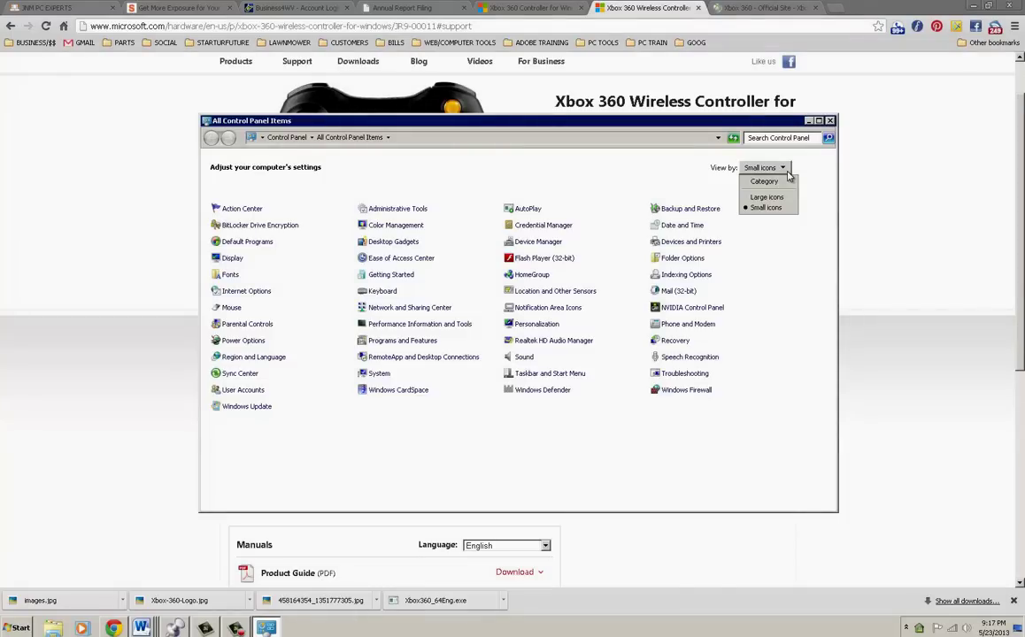
{"action": "left_click", "coordinate": [764, 183]}
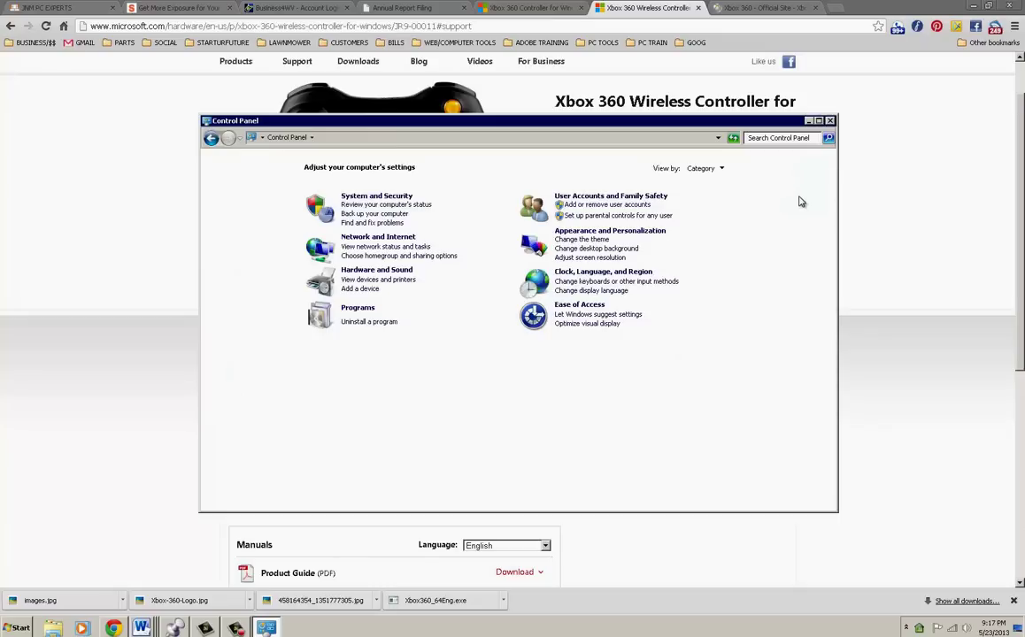
{"action": "left_click", "coordinate": [371, 198]}
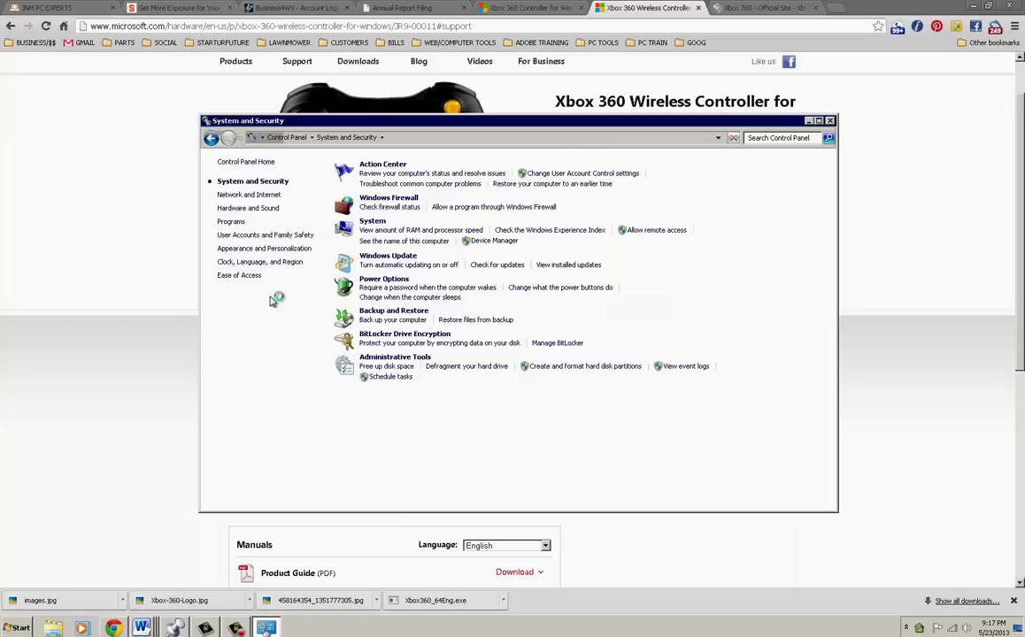
{"action": "left_click", "coordinate": [383, 225]}
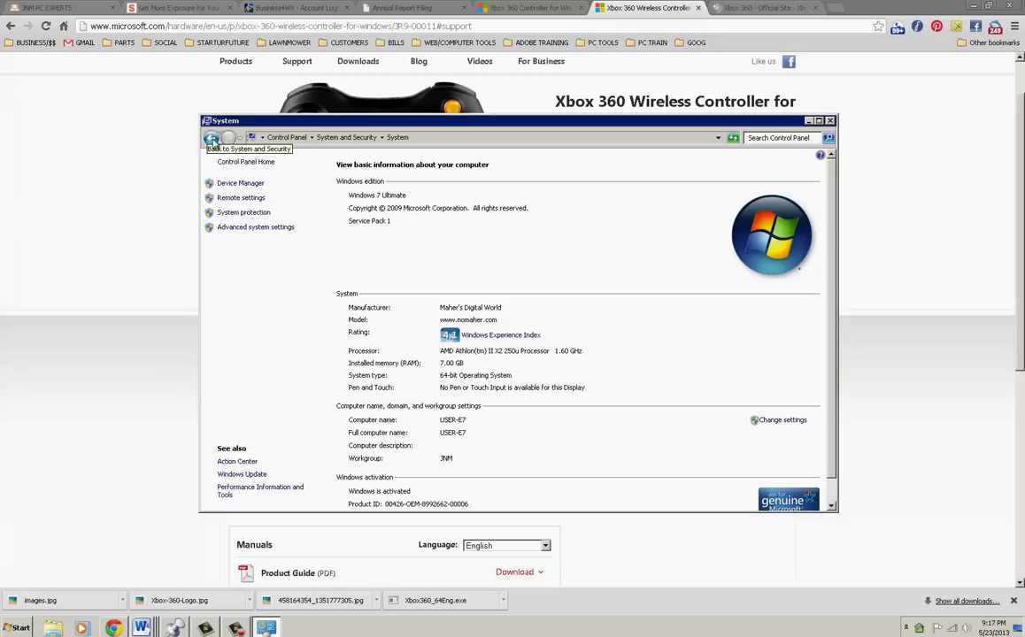
Return to the Control Panel home, change its view to Large icons and then Small icons, and close it
{"action": "left_click", "coordinate": [232, 162]}
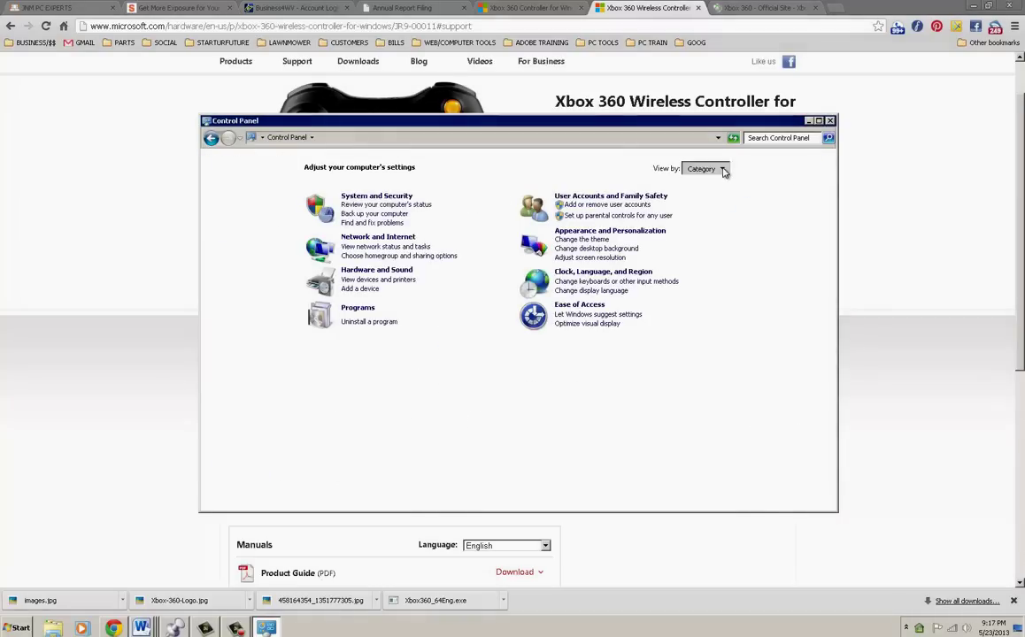
{"action": "left_click", "coordinate": [706, 168]}
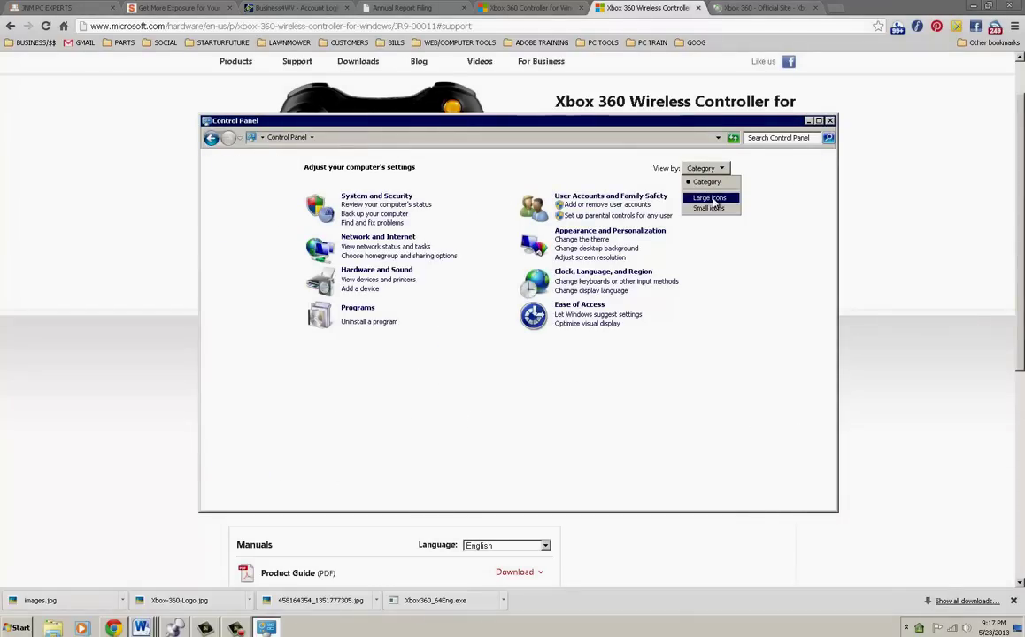
{"action": "left_click", "coordinate": [710, 198]}
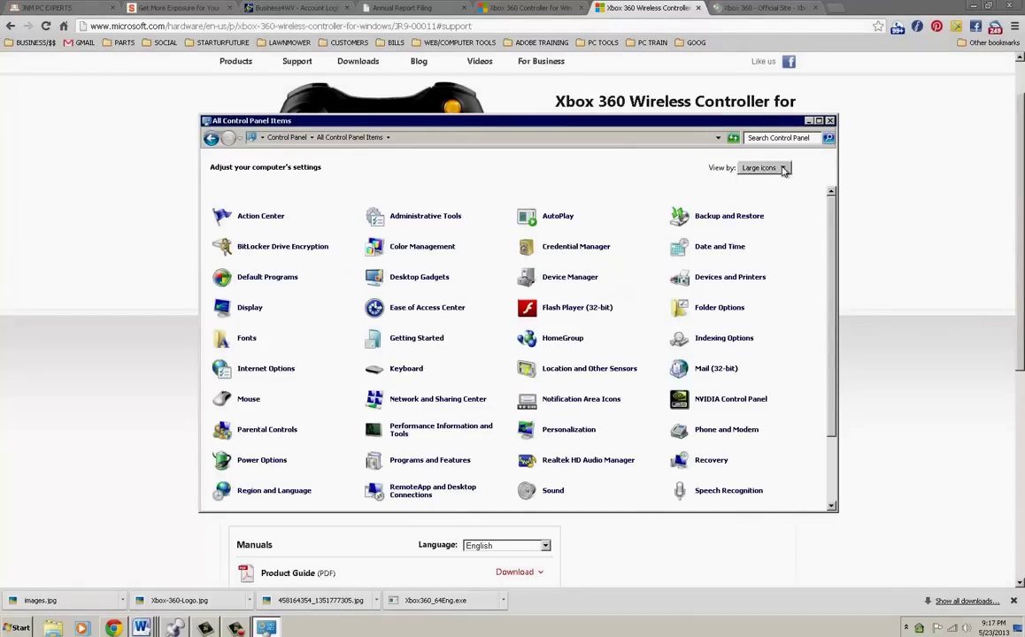
{"action": "left_click", "coordinate": [768, 167]}
{"action": "left_click", "coordinate": [761, 206]}
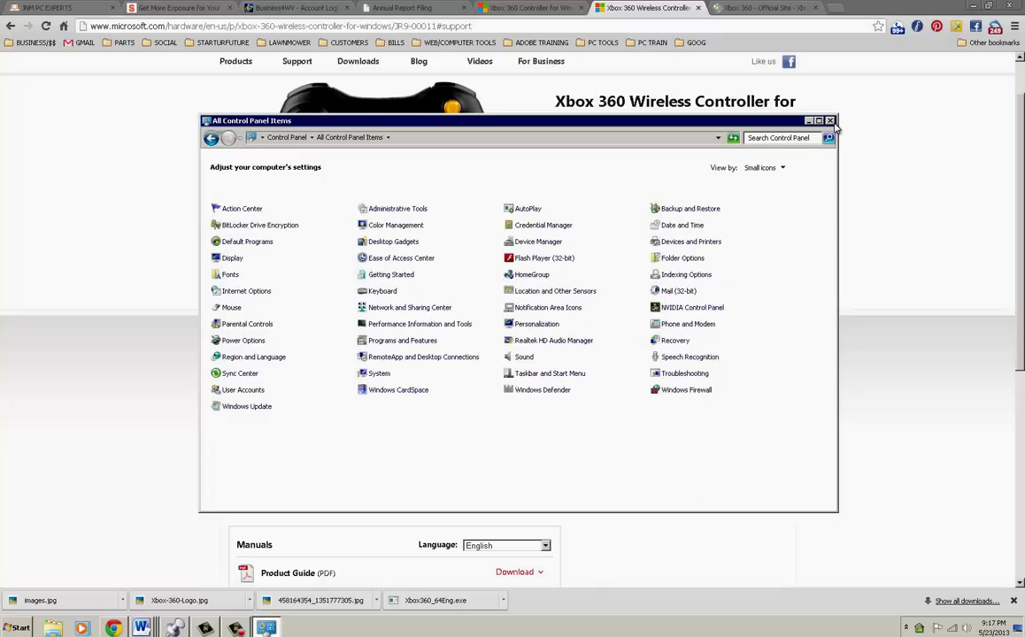
{"action": "left_click", "coordinate": [782, 168]}
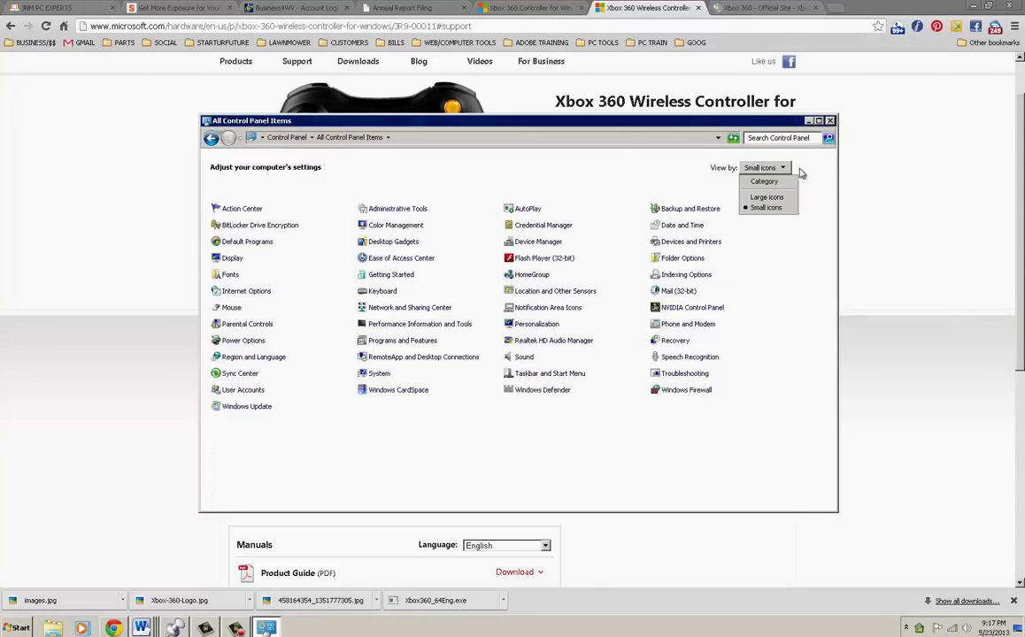
{"action": "left_click", "coordinate": [753, 121]}
{"action": "left_click", "coordinate": [830, 122]}
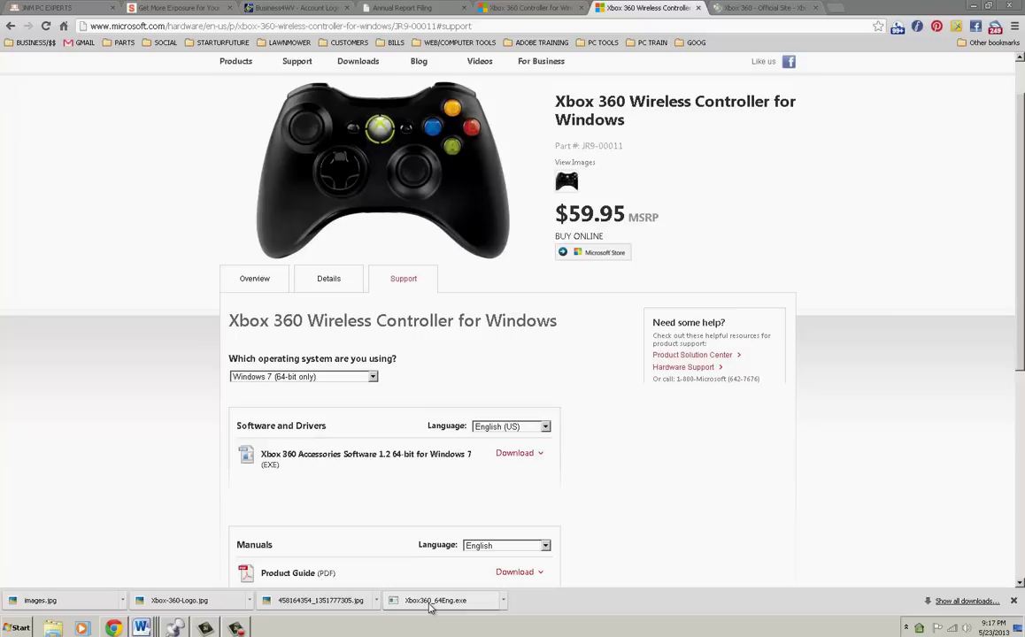
Run the downloaded Xbox360_64Eng.exe, accept the license agreement, and complete the Xbox 360 Accessories installation
{"action": "left_click", "coordinate": [429, 603]}
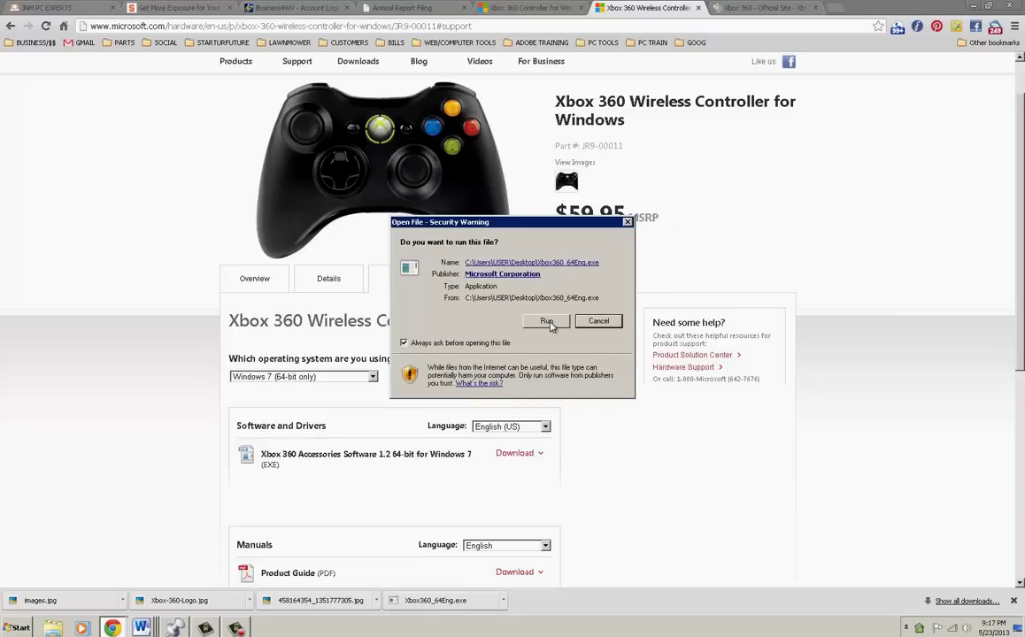
{"action": "left_click", "coordinate": [549, 322]}
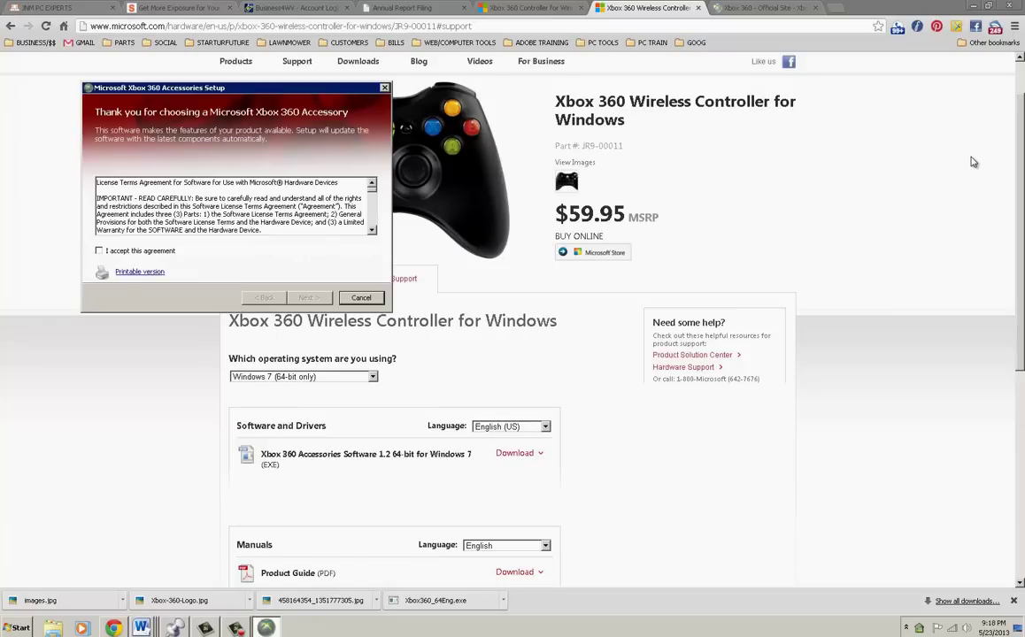
{"action": "left_click", "coordinate": [98, 250]}
{"action": "left_click", "coordinate": [310, 297]}
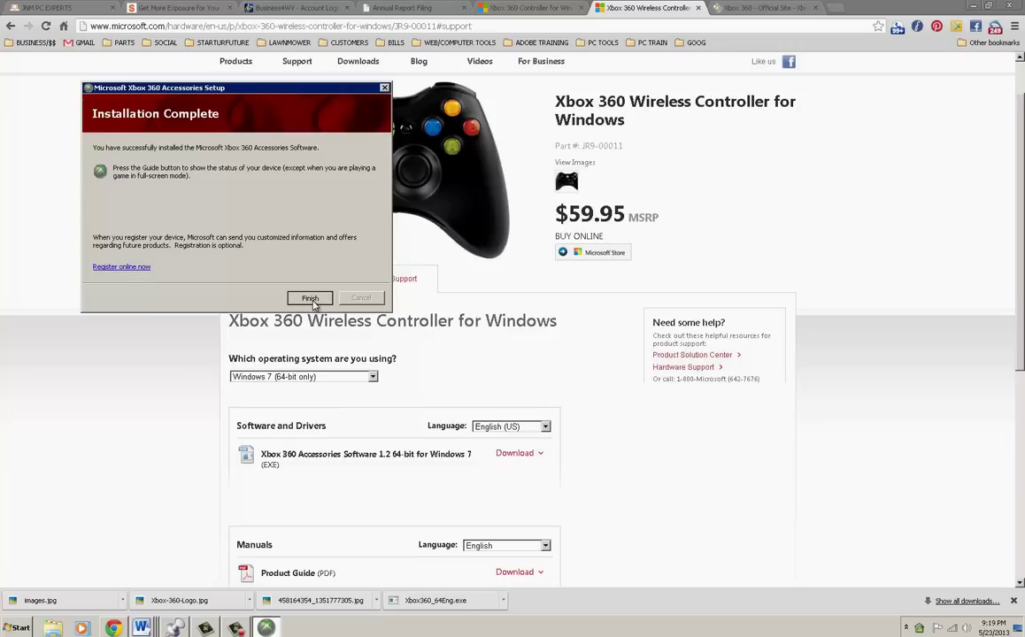
{"action": "left_click", "coordinate": [313, 304]}
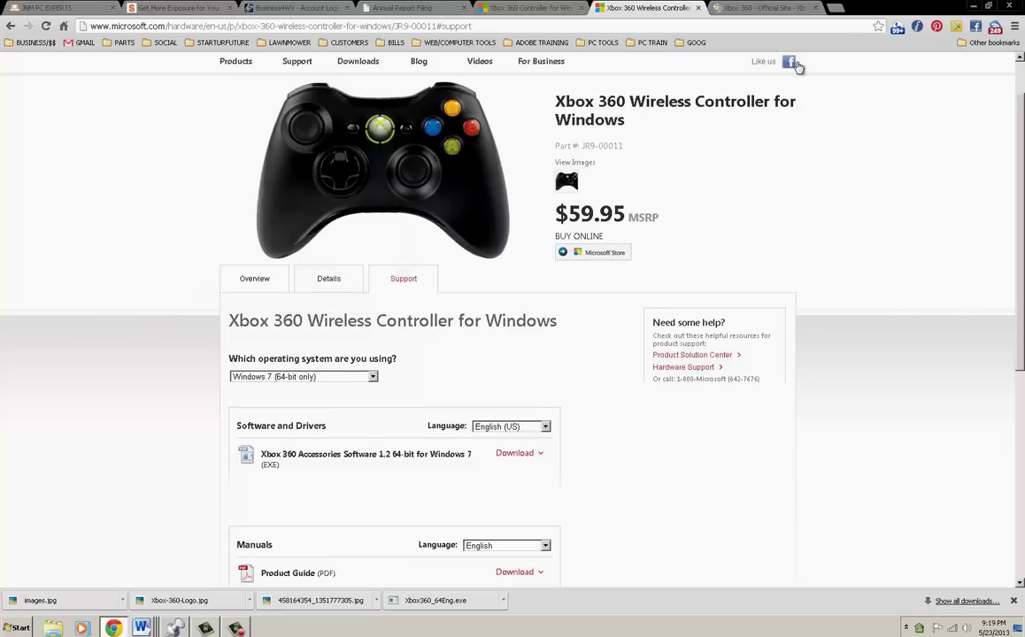
Minimize the browser, view the device driver installation status from the notification area, and close it once the devices are ready
{"action": "left_click", "coordinate": [973, 7]}
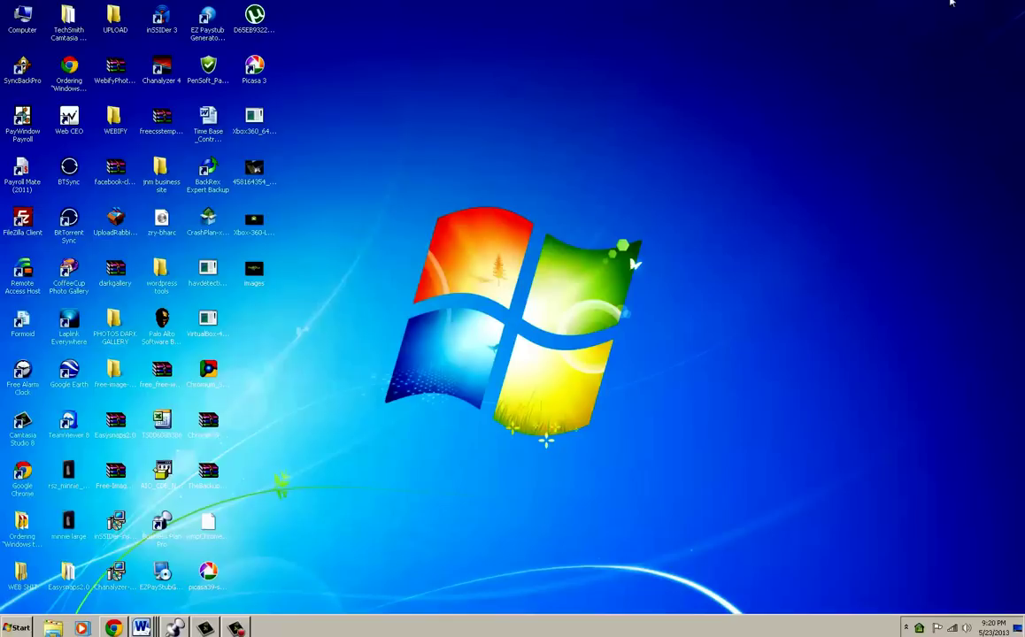
{"action": "left_click", "coordinate": [906, 628]}
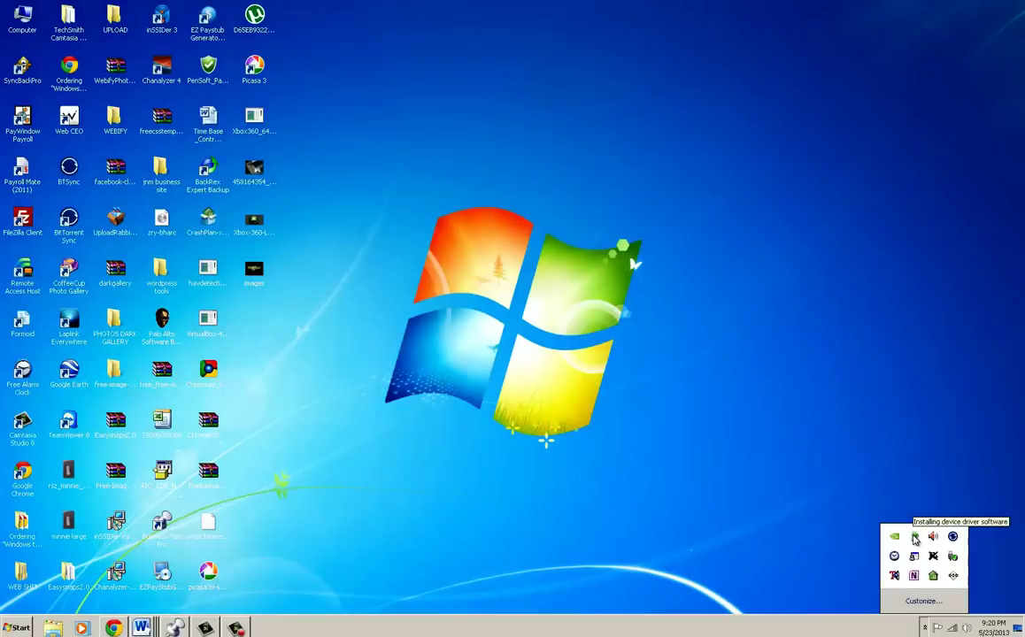
{"action": "left_click", "coordinate": [914, 540]}
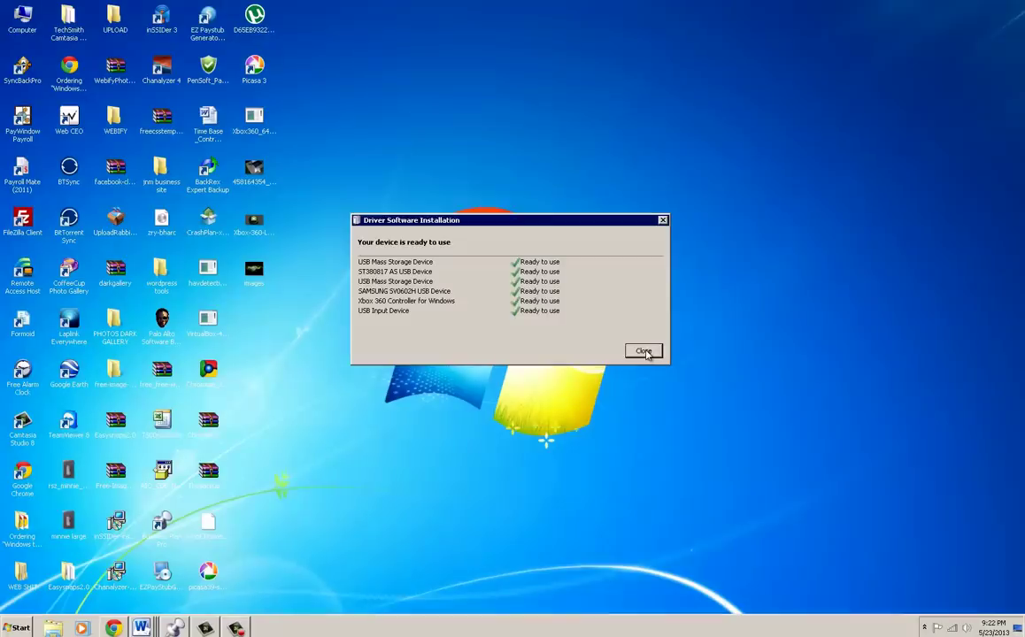
{"action": "left_click", "coordinate": [644, 352]}
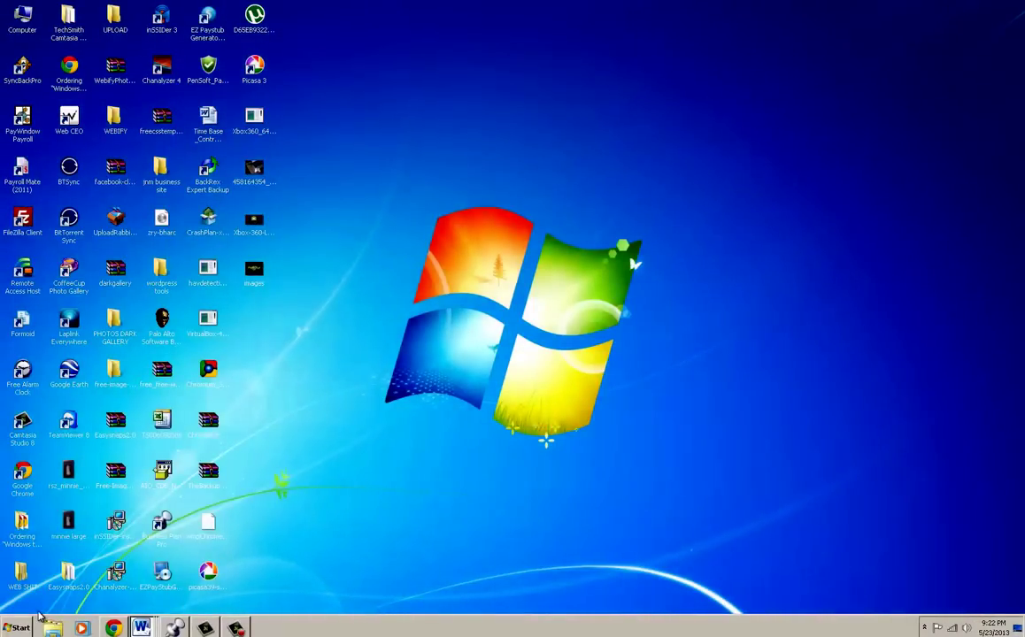
Open Control Panel and go to Devices and Printers to list the connected devices
{"action": "left_click", "coordinate": [27, 624]}
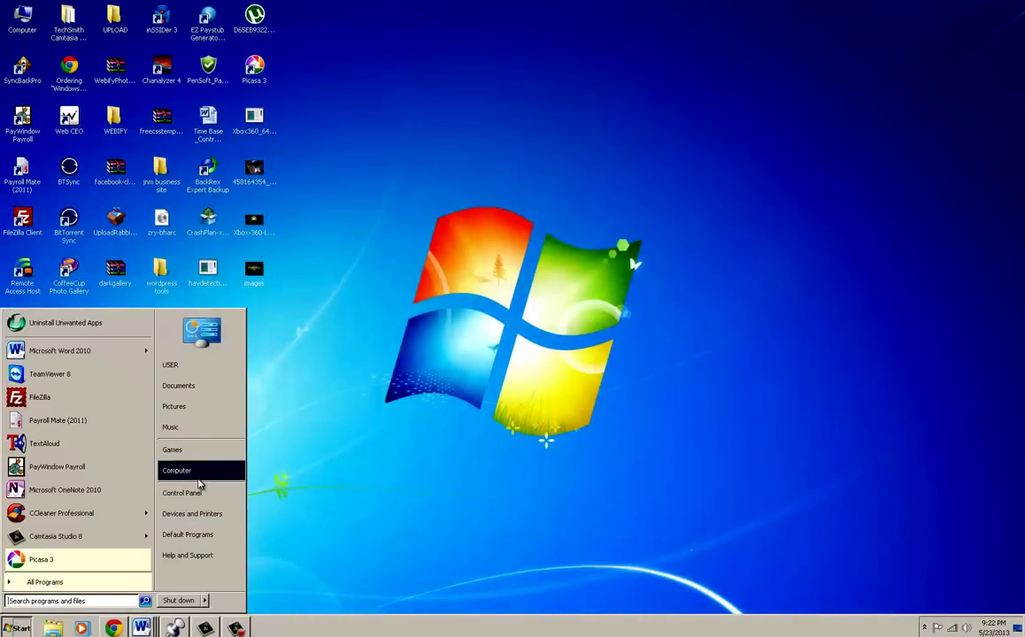
{"action": "left_click", "coordinate": [465, 385]}
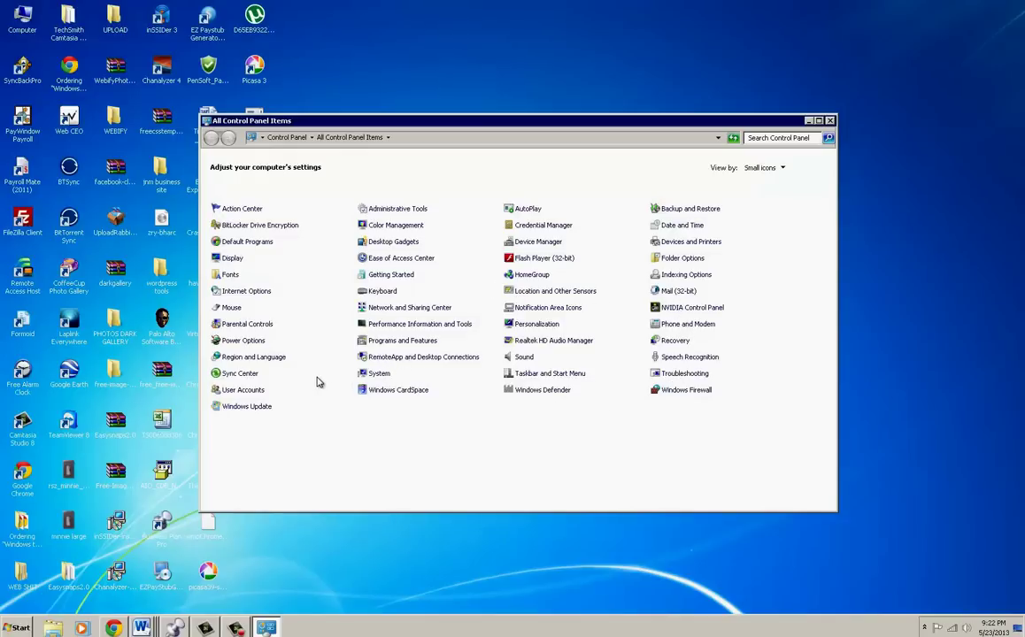
{"action": "left_click", "coordinate": [675, 245]}
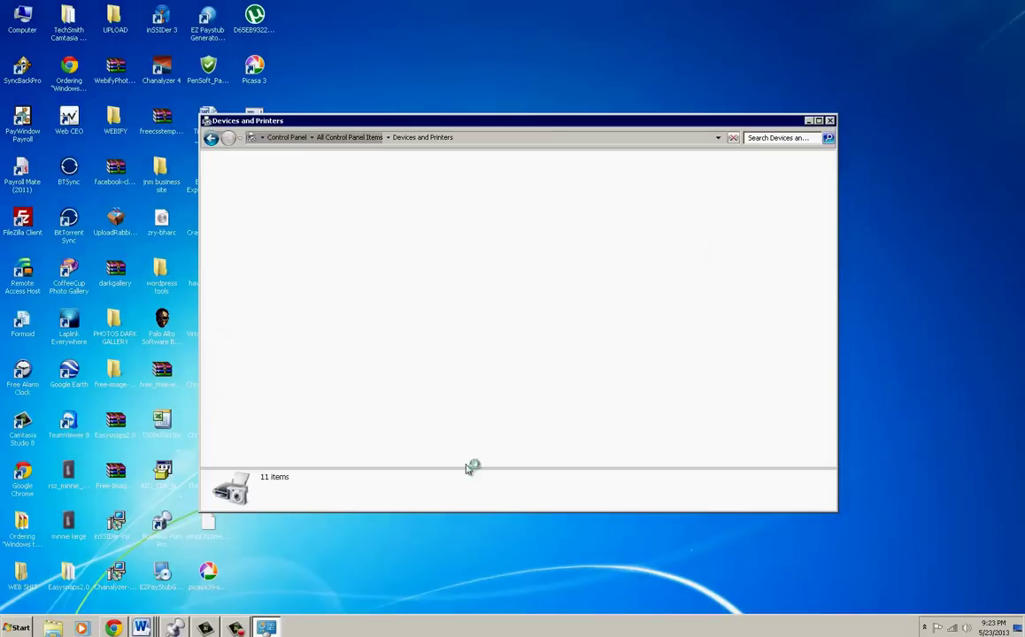
{"action": "left_click", "coordinate": [247, 628]}
{"action": "left_click", "coordinate": [965, 571]}
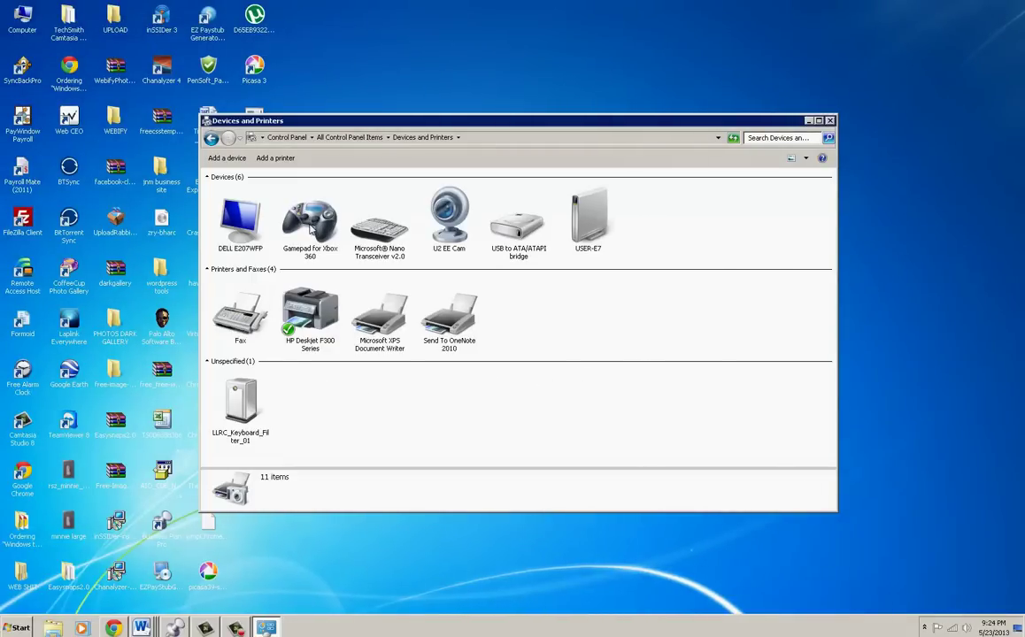
View the Gamepad for Xbox 360's general and hardware properties, and close them without changes
{"action": "left_click", "coordinate": [310, 224]}
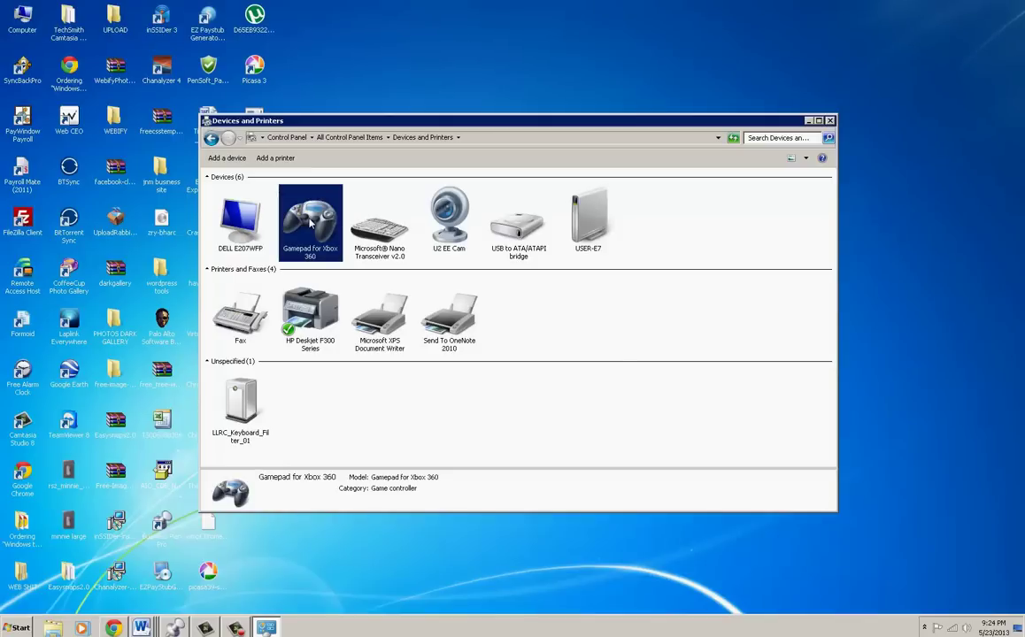
{"action": "double_click", "coordinate": [310, 224]}
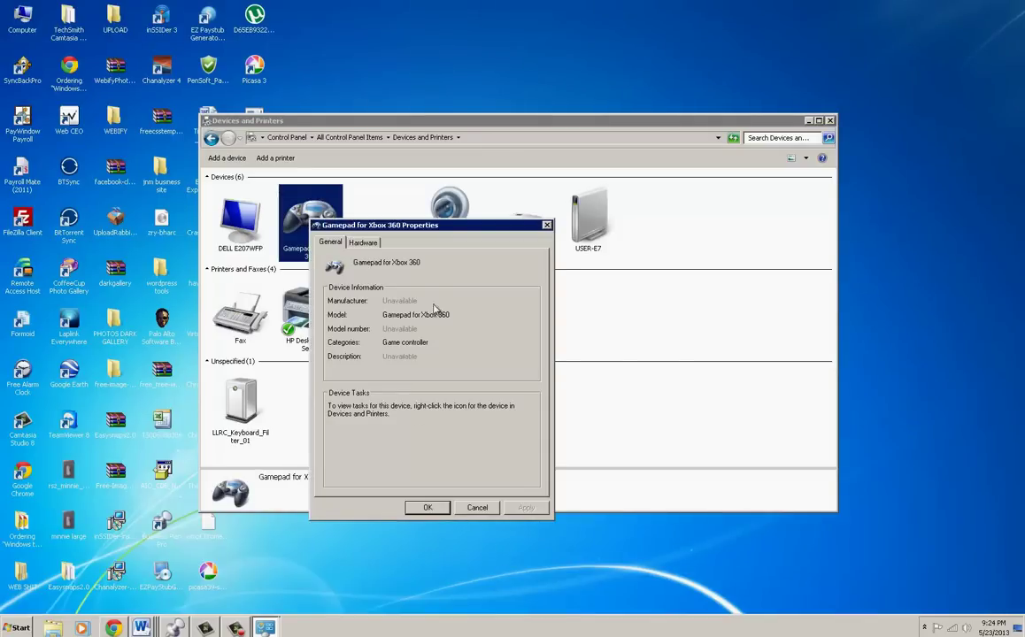
{"action": "left_click", "coordinate": [356, 242]}
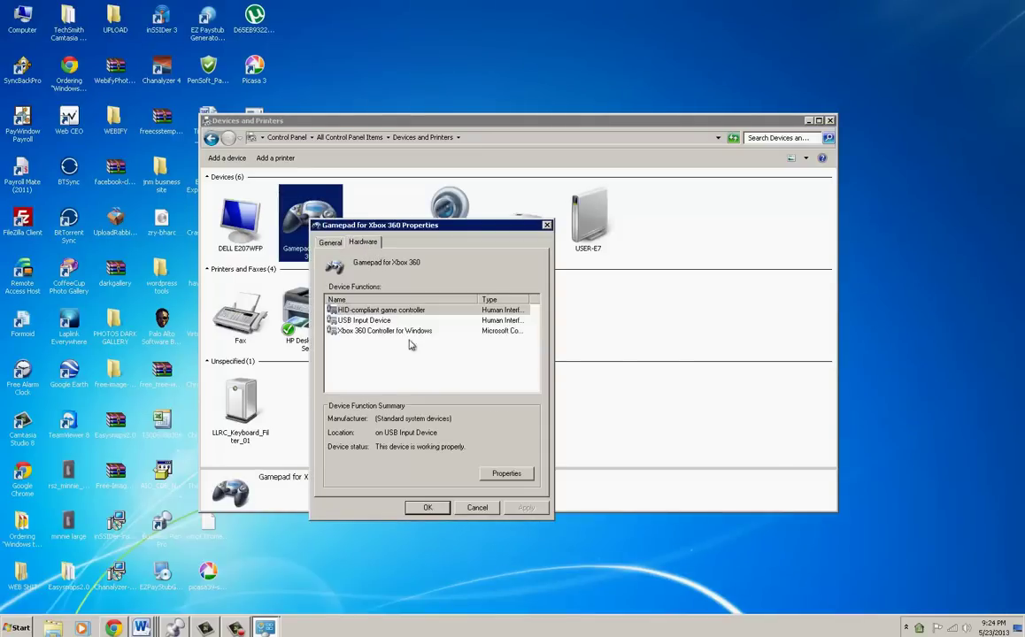
{"action": "left_click", "coordinate": [477, 507]}
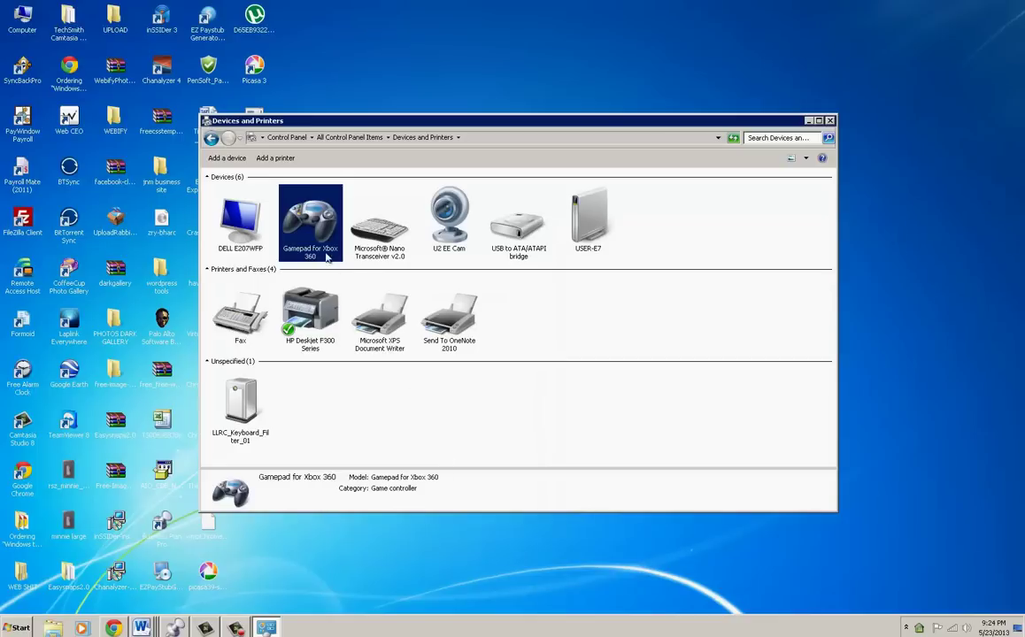
Open the game controller settings for Gamepad for Xbox 360 and bring up the controller's properties
{"action": "right_click", "coordinate": [325, 244]}
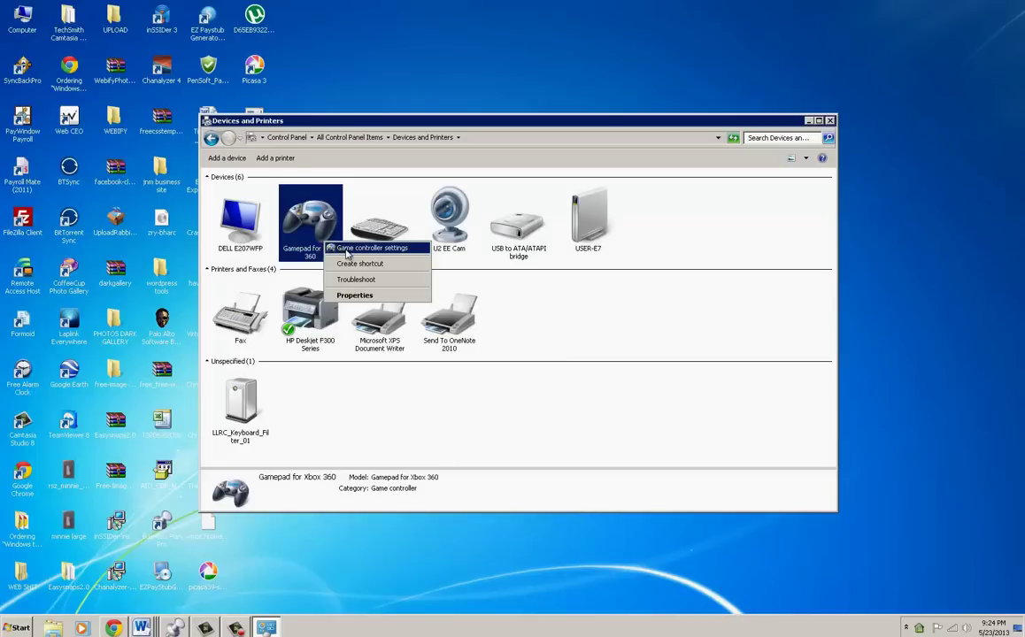
{"action": "left_click", "coordinate": [301, 217]}
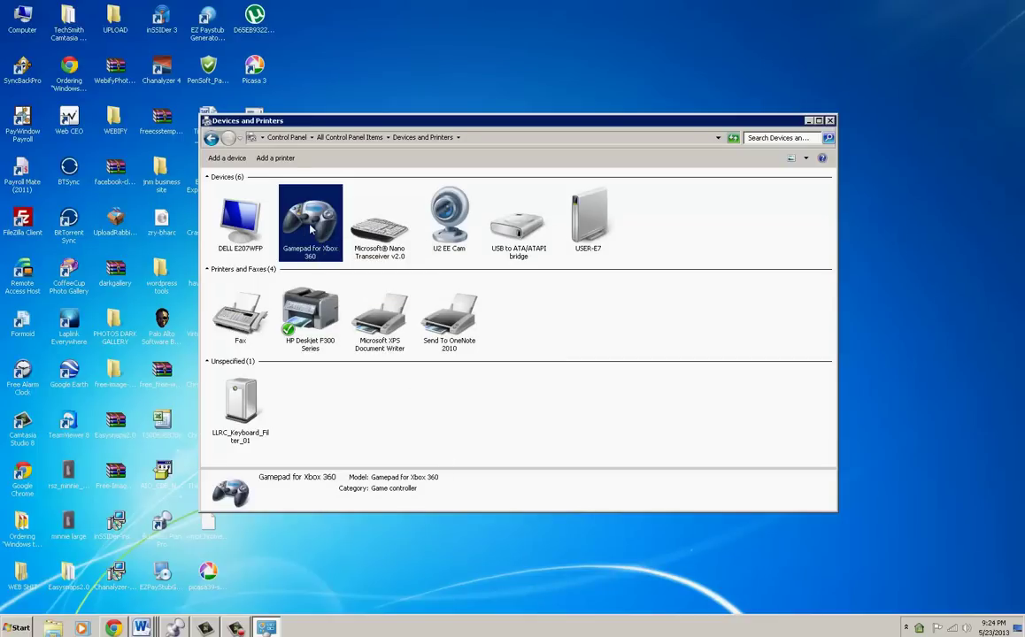
{"action": "right_click", "coordinate": [311, 228]}
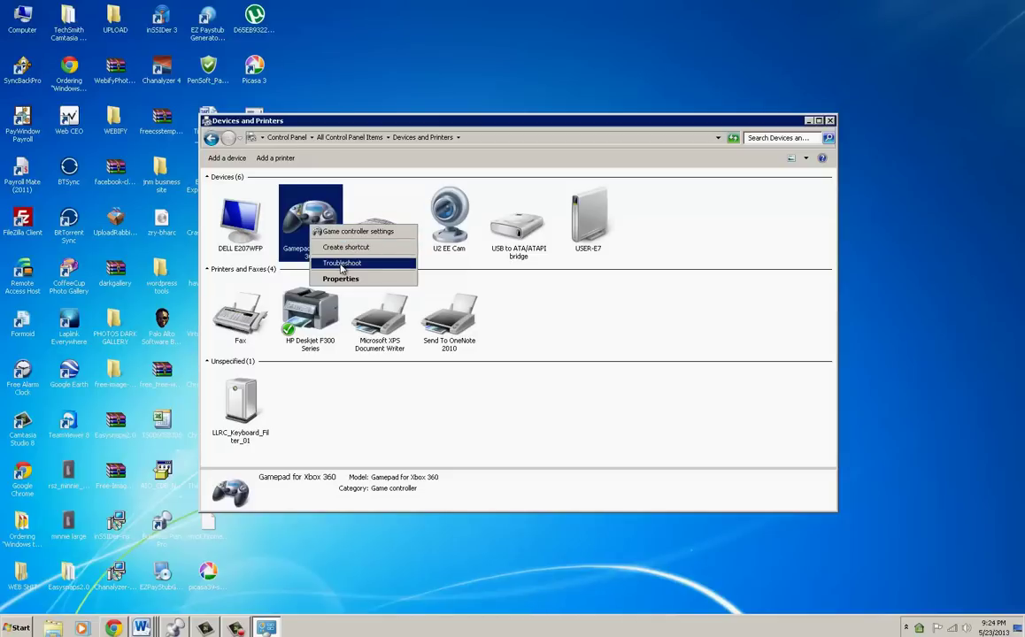
{"action": "left_click", "coordinate": [356, 235]}
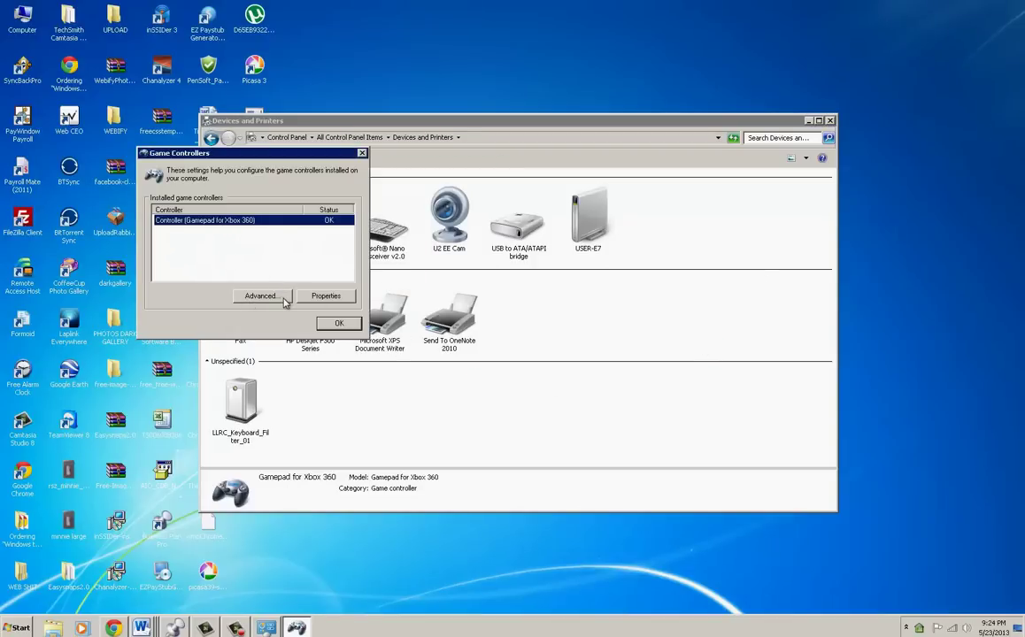
{"action": "left_click", "coordinate": [340, 297]}
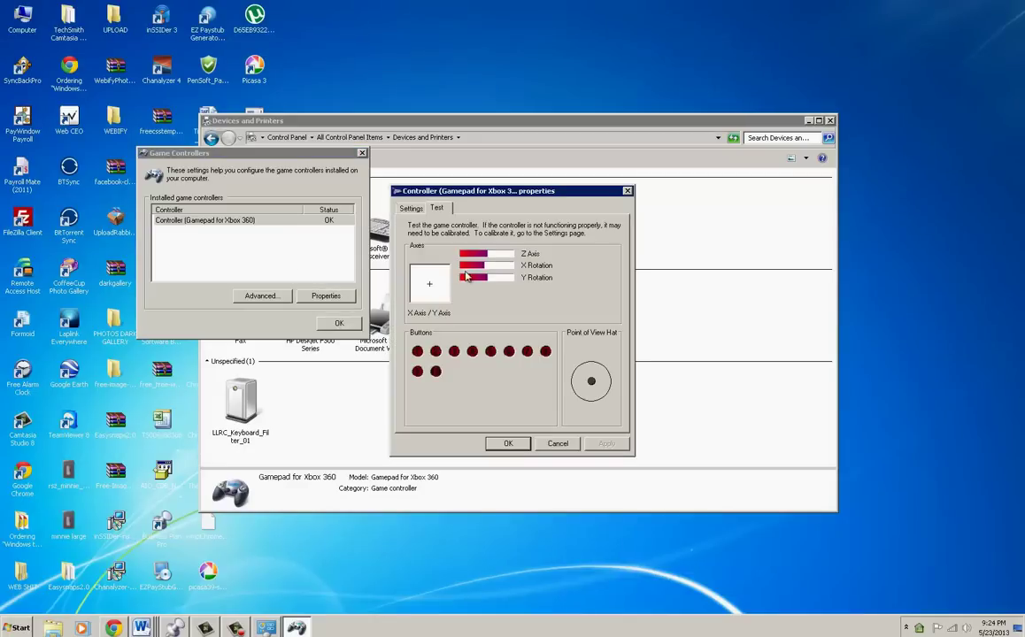
Examine the controller's calibration settings and its axes and button test page, and close the controller properties
{"action": "left_click", "coordinate": [416, 211]}
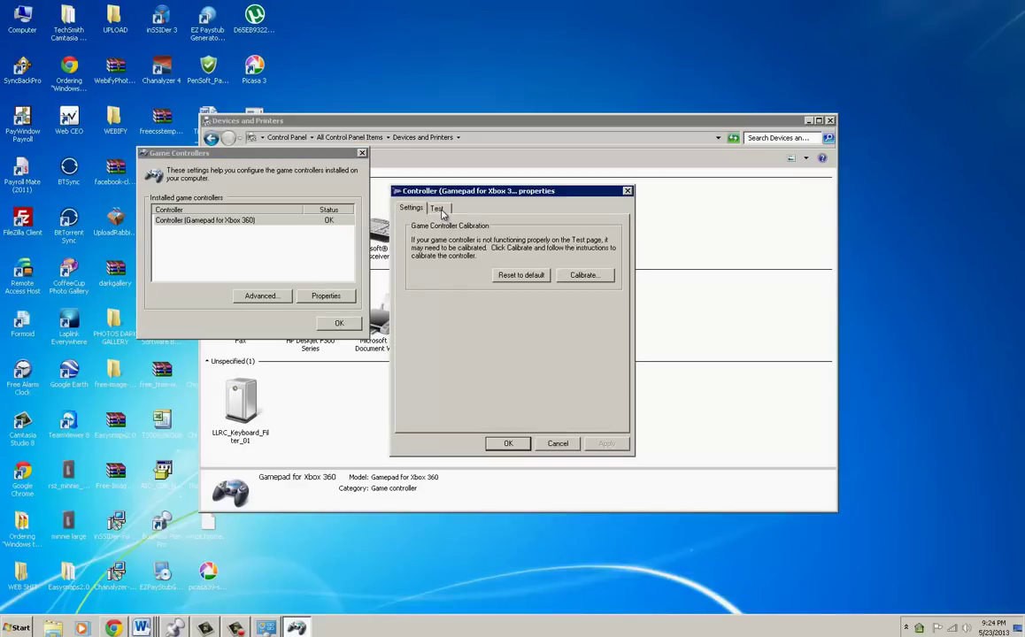
{"action": "left_click", "coordinate": [438, 210]}
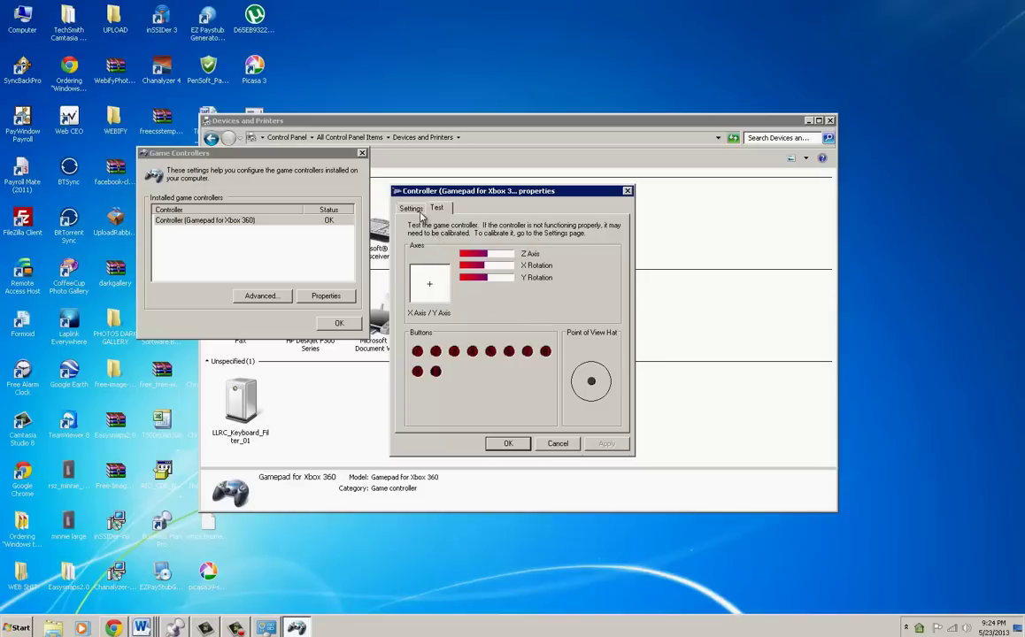
{"action": "left_click", "coordinate": [414, 210]}
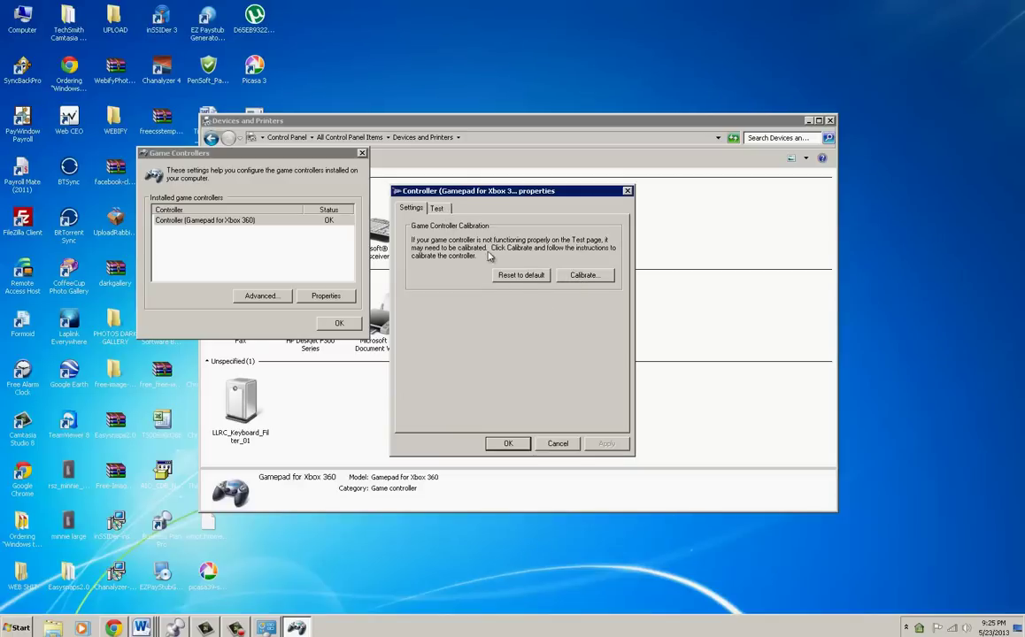
{"action": "left_click", "coordinate": [438, 208]}
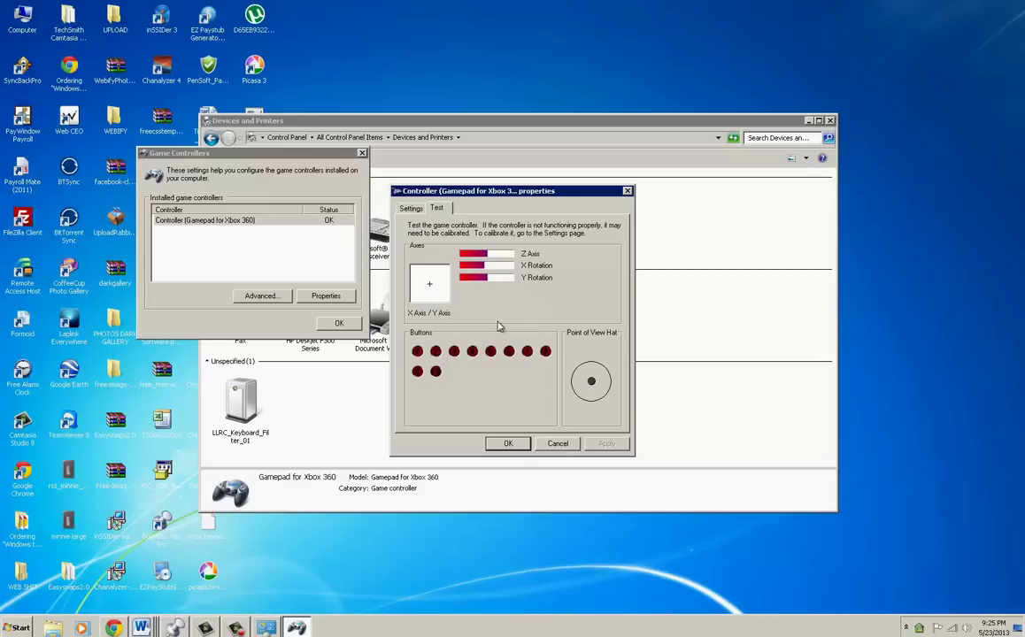
{"action": "left_click", "coordinate": [418, 211]}
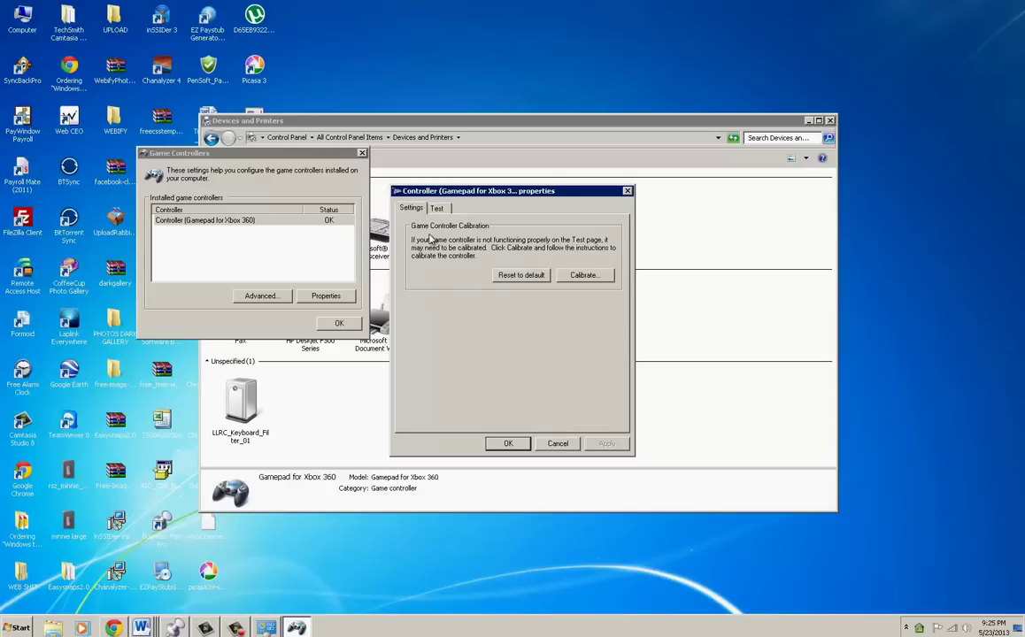
{"action": "left_click", "coordinate": [507, 442]}
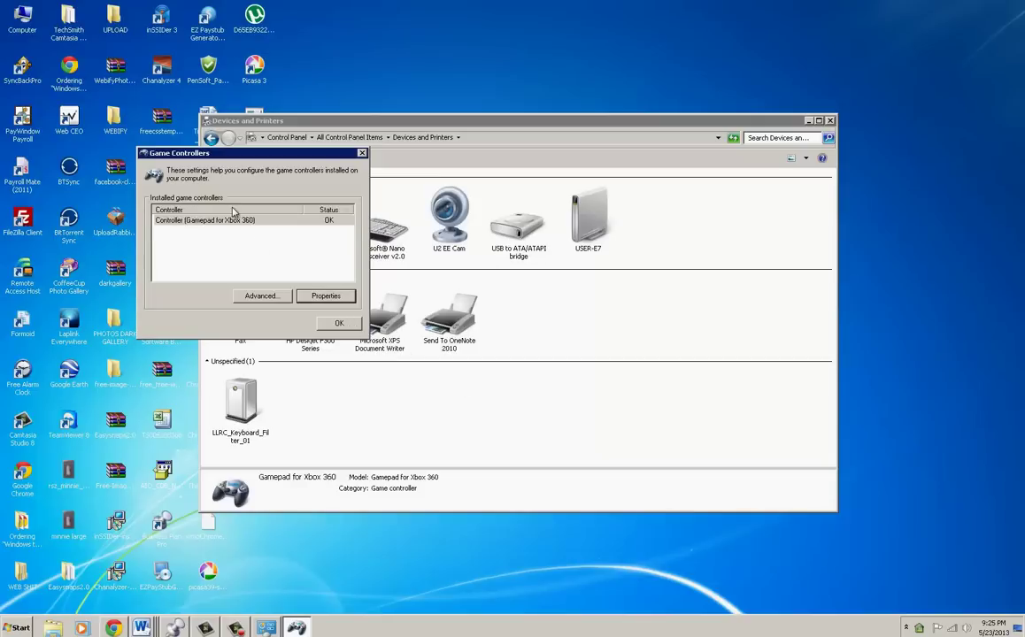
{"action": "left_click", "coordinate": [262, 295]}
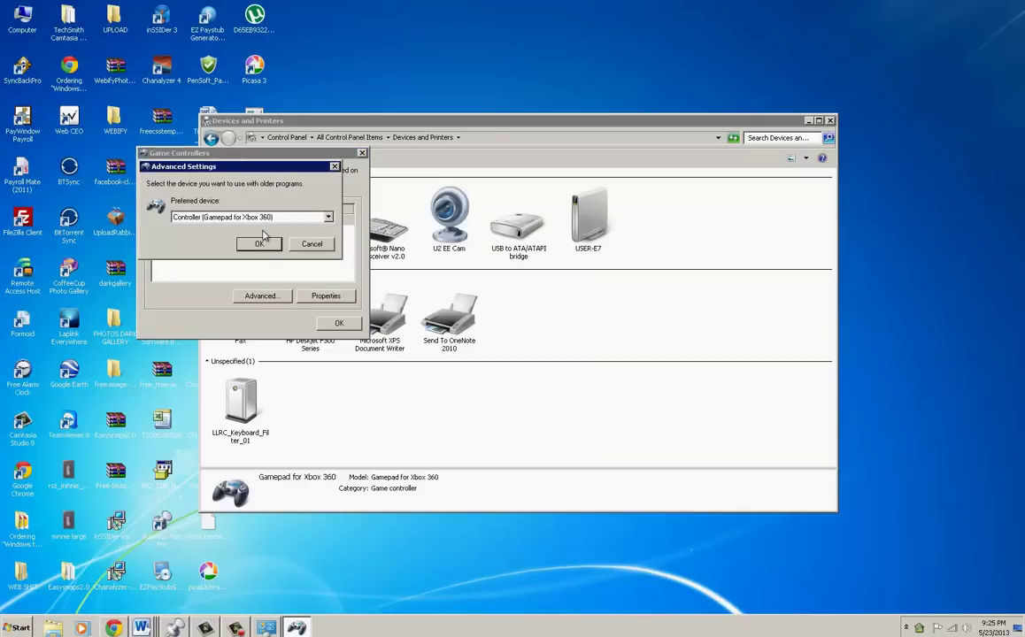
{"action": "left_click", "coordinate": [310, 246]}
{"action": "left_click", "coordinate": [284, 297]}
{"action": "left_click", "coordinate": [313, 245]}
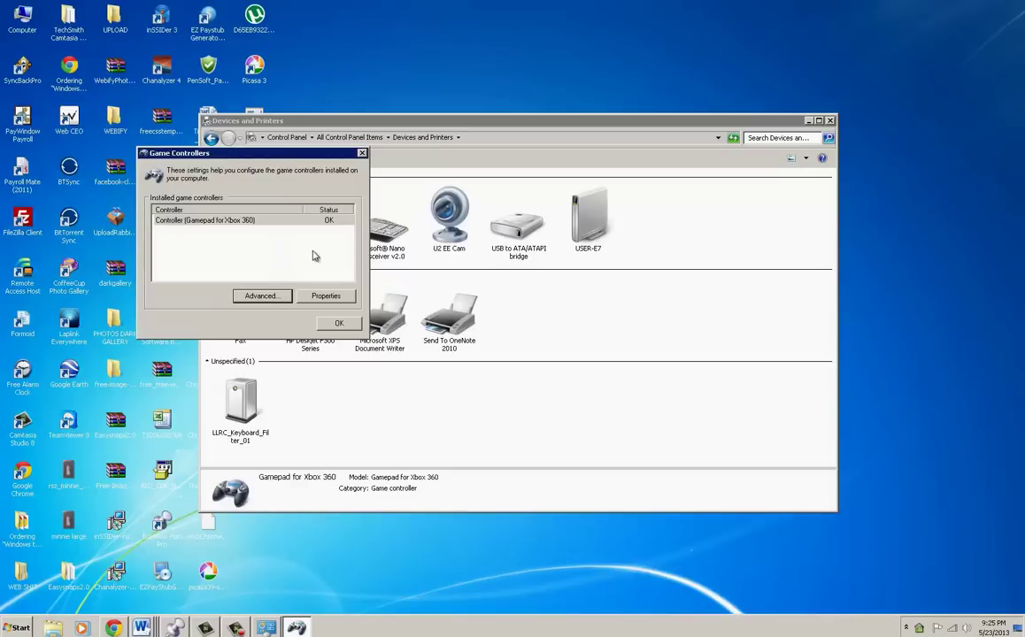
Choose Controller (Gamepad for Xbox 360) as the preferred device for older programs in the advanced game controller settings
{"action": "left_click", "coordinate": [262, 292]}
{"action": "left_click", "coordinate": [265, 296]}
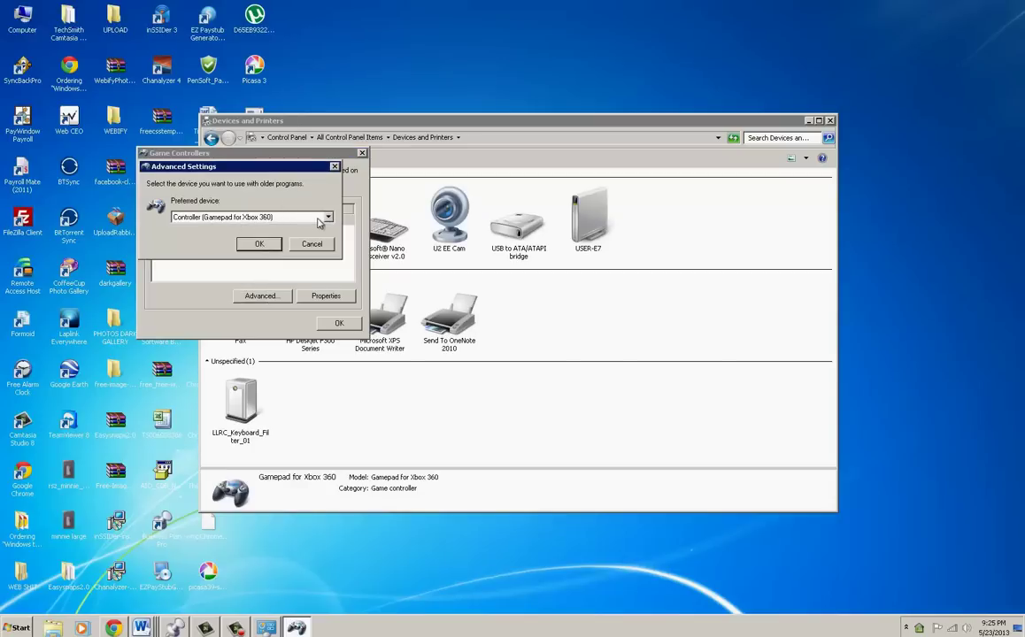
{"action": "left_click", "coordinate": [327, 217]}
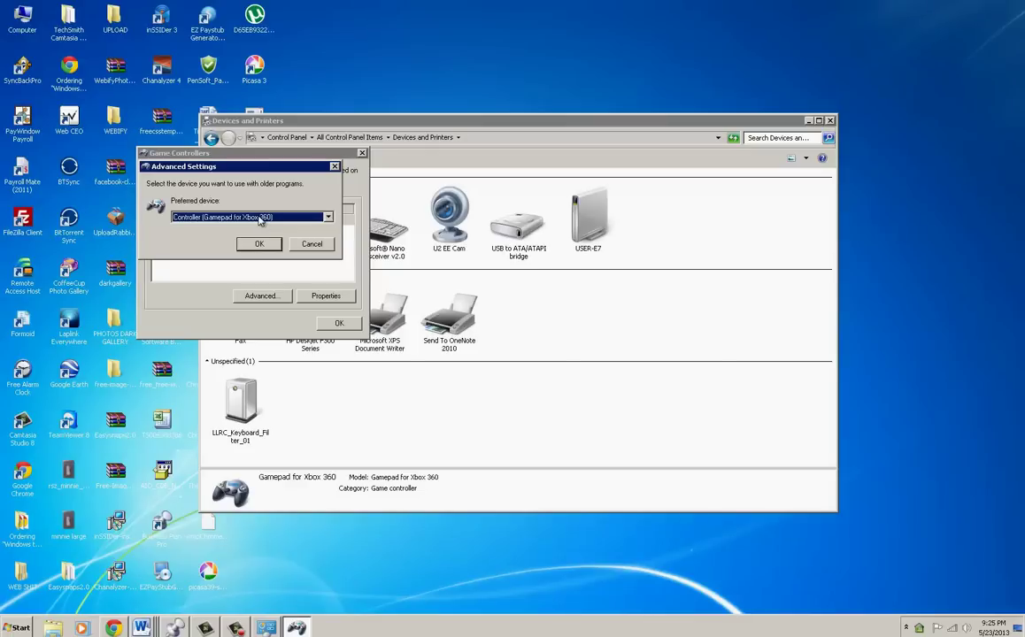
{"action": "left_click", "coordinate": [258, 245]}
View the controller's test page once more, and close its properties, Game Controllers, and Devices and Printers
{"action": "left_click", "coordinate": [316, 295]}
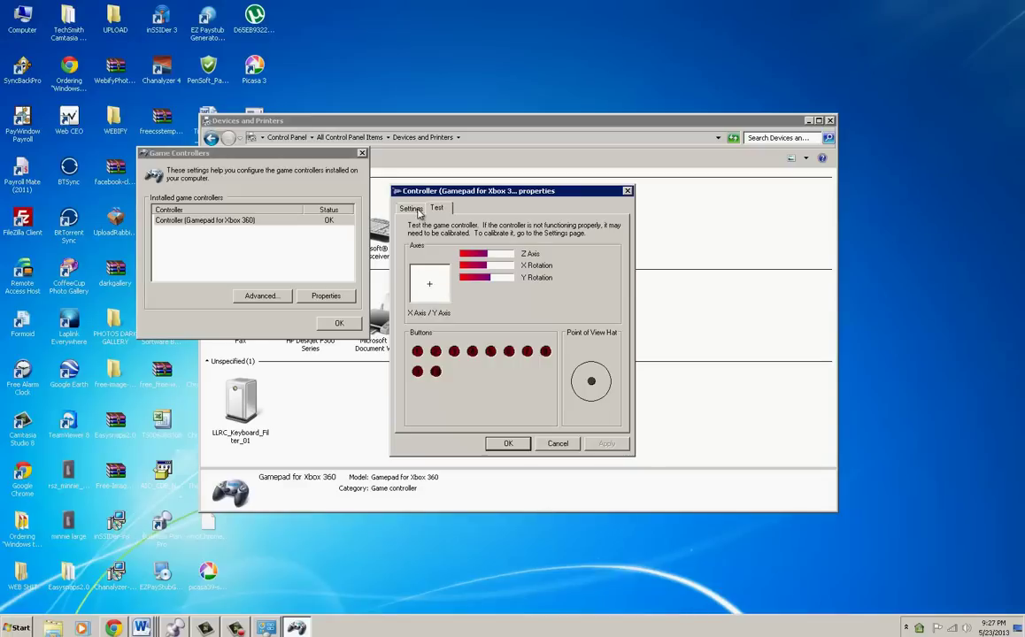
{"action": "left_click", "coordinate": [507, 444]}
{"action": "left_click", "coordinate": [339, 323]}
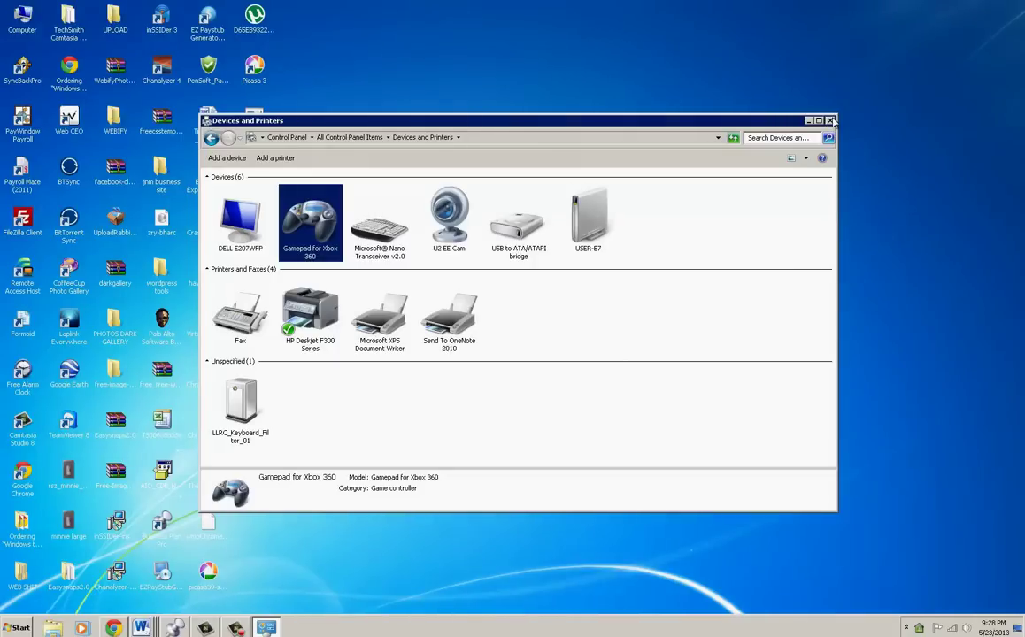
{"action": "left_click", "coordinate": [831, 120]}
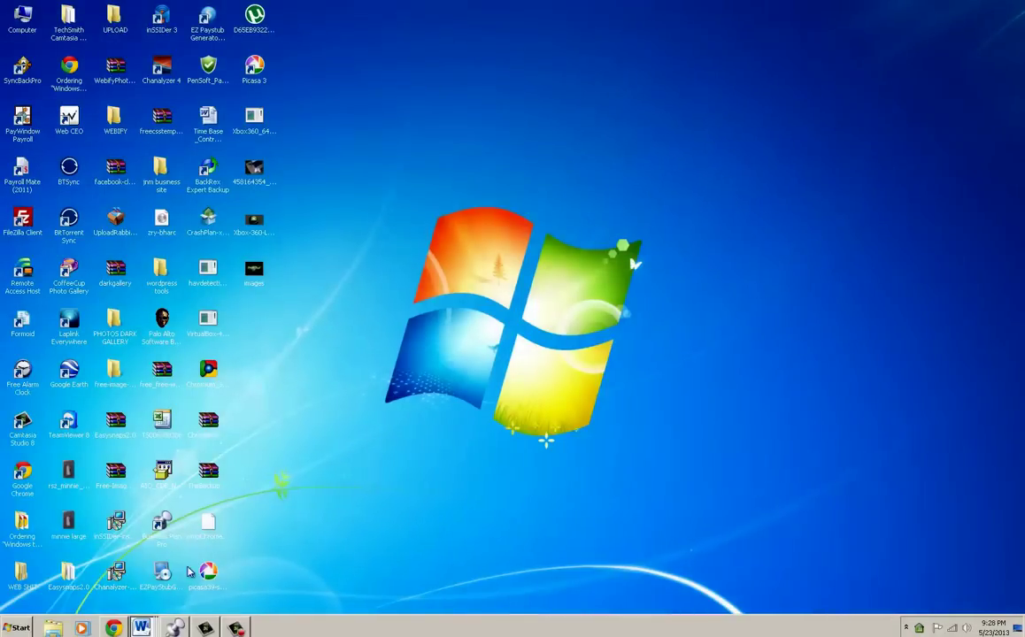
Switch to Google Chrome to view the Xbox 360 Wireless Controller for Windows support page
{"action": "mouse_move", "coordinate": [115, 630]}
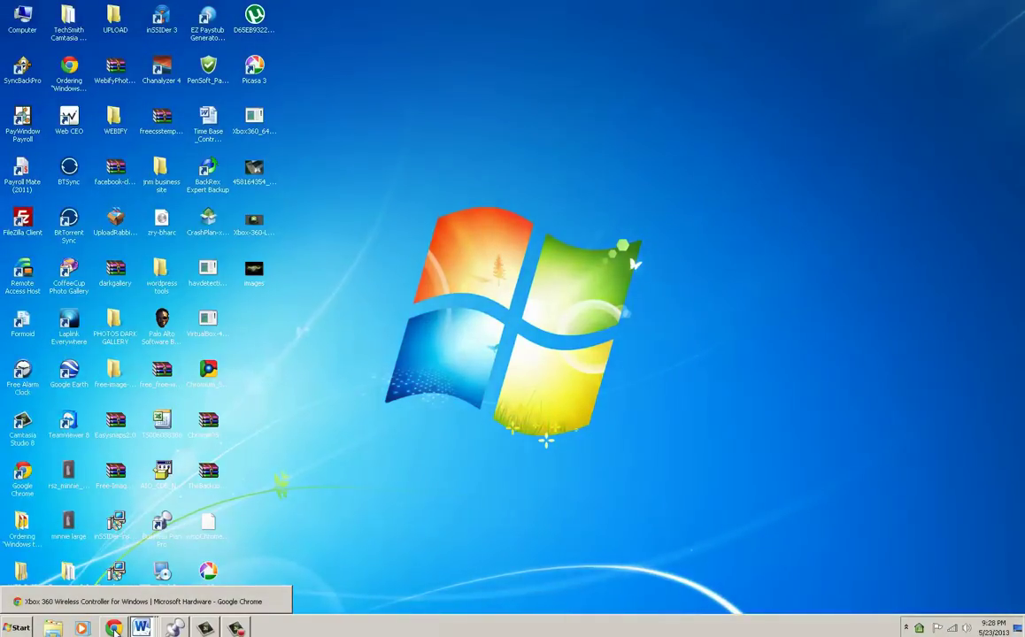
{"action": "left_click", "coordinate": [116, 628]}
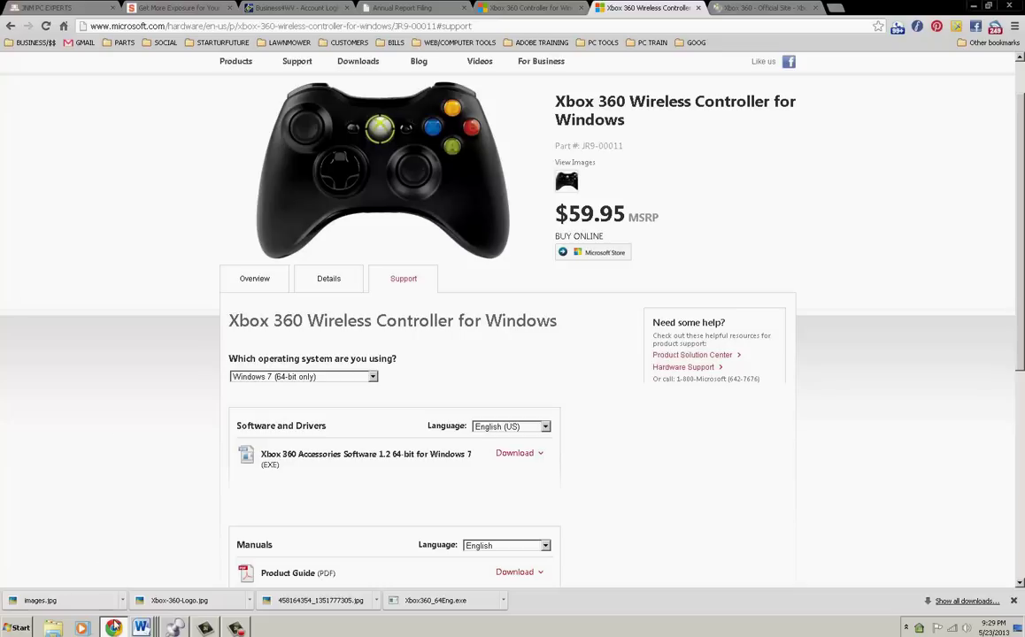
{"action": "mouse_move", "coordinate": [113, 628]}
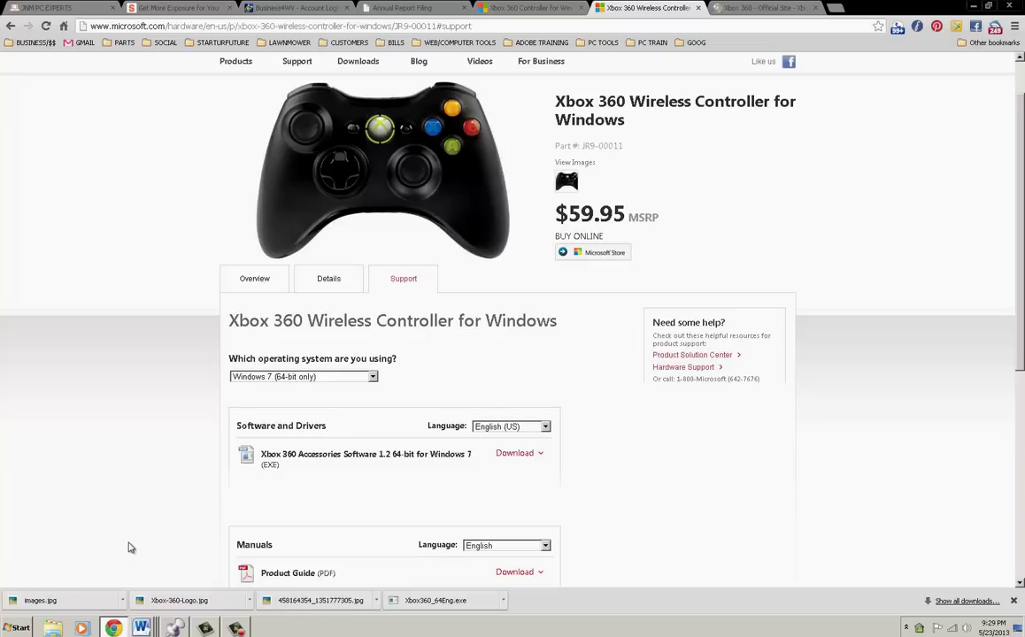